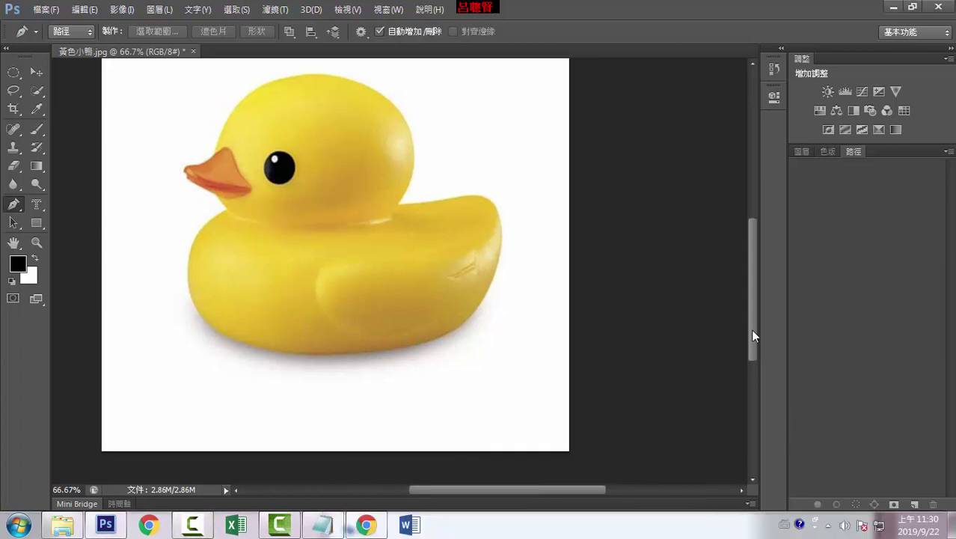
- Try the Move tool, then reselect the standard Pen Tool from its flyout
click(31, 72)
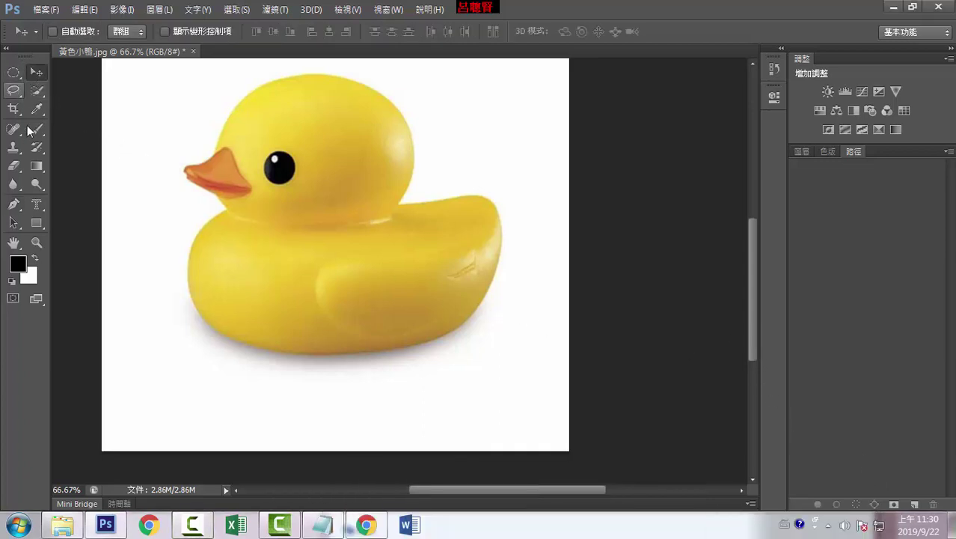
click(15, 207)
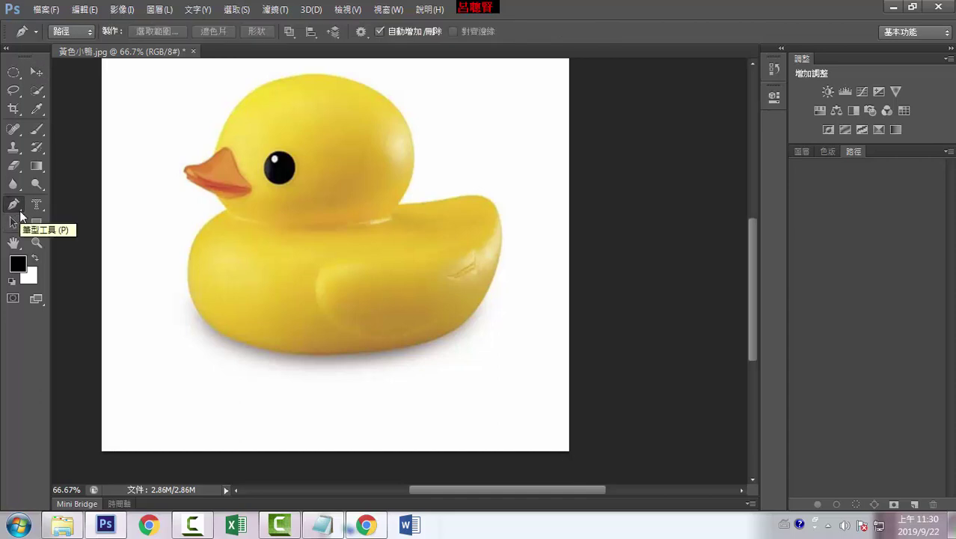
click(15, 205)
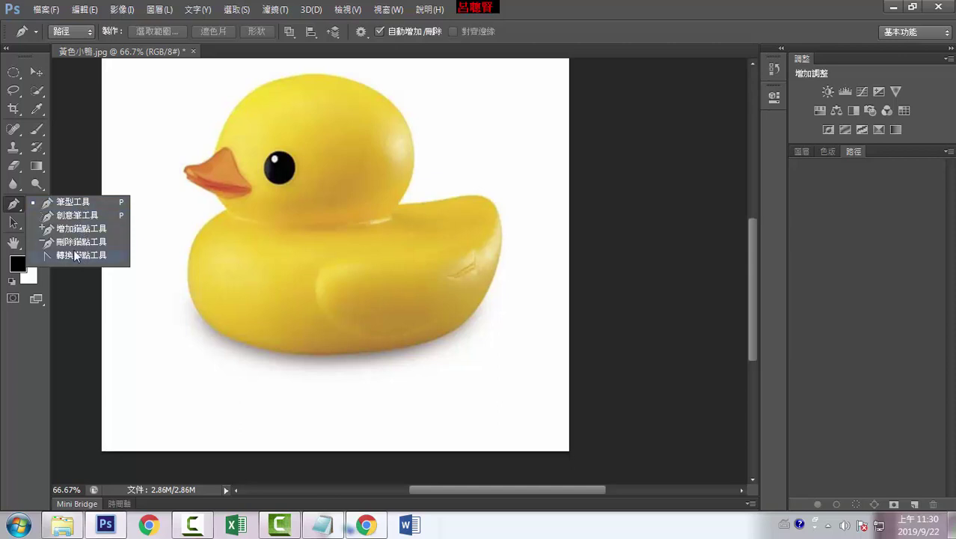
click(15, 207)
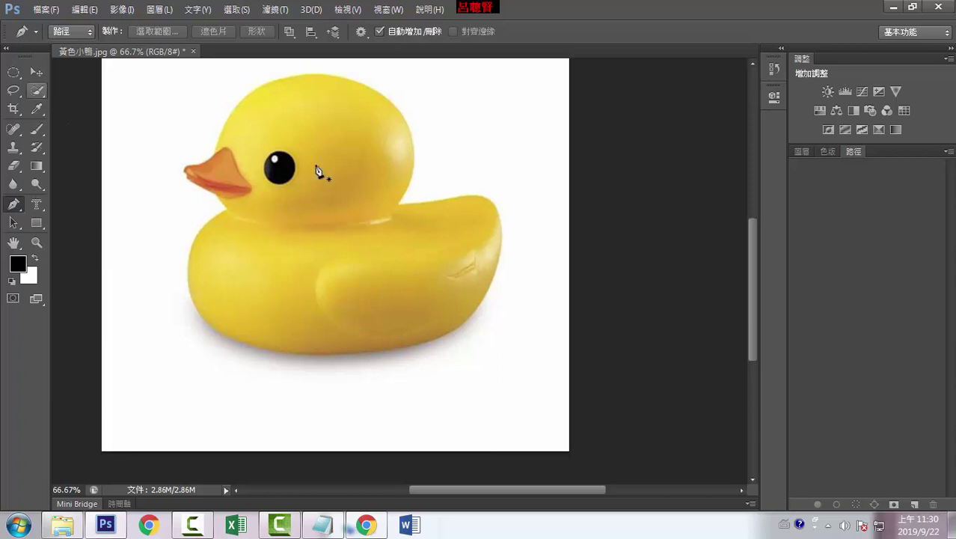
scroll(750, 241, up, 1)
scroll(750, 242, up, 3)
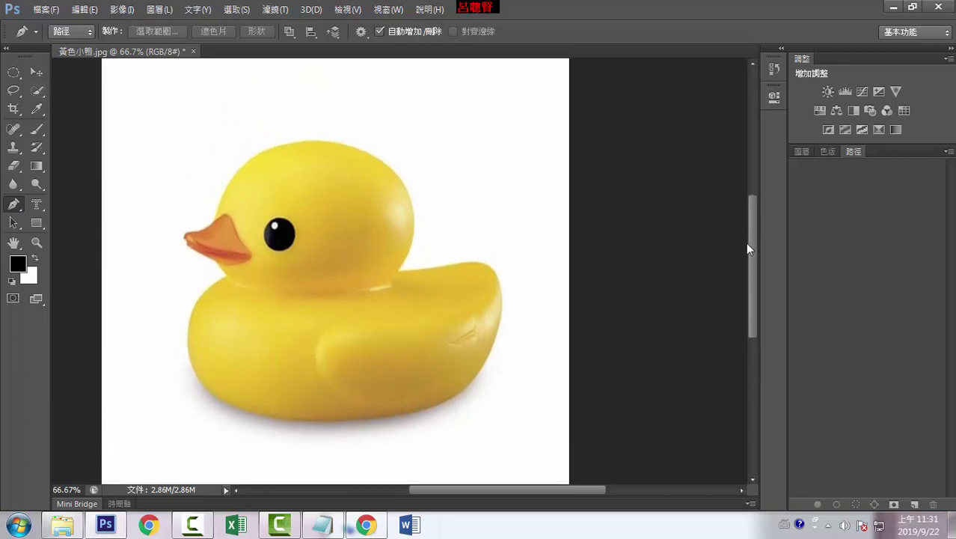
- Zoom to 100% and frame the duck's head, keeping the standard Pen Tool active
key(ctrl+plus)
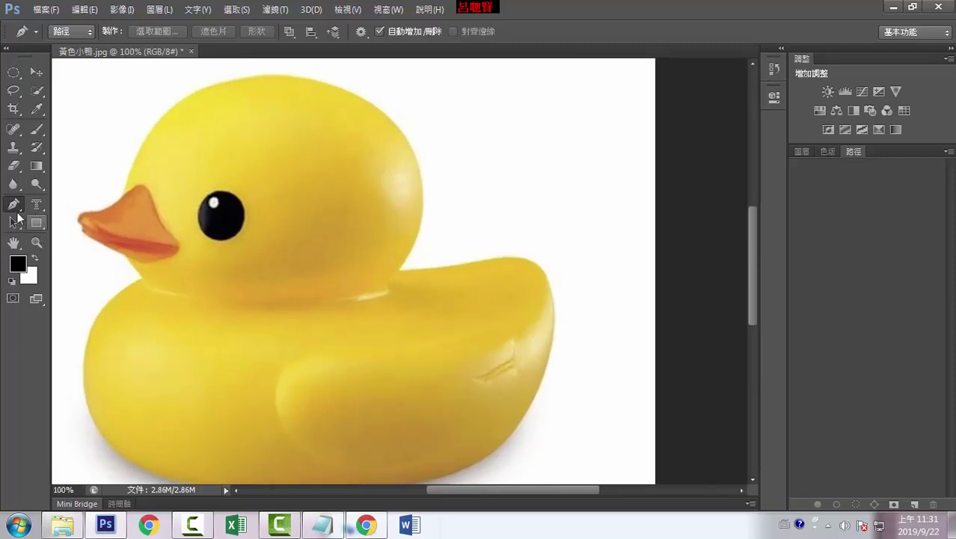
mouse_move(83, 191)
mouse_down()
mouse_move(151, 185)
mouse_move(153, 204)
mouse_up()
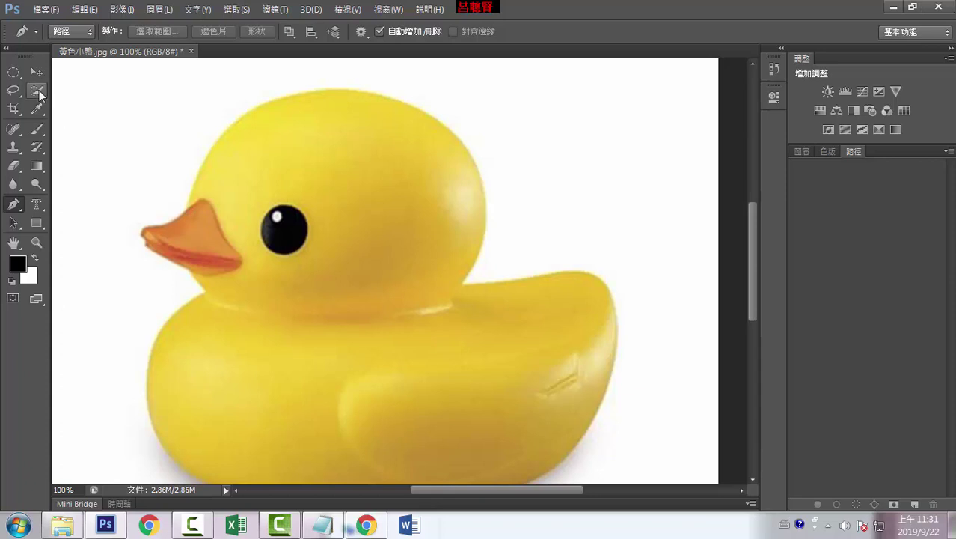
click(39, 90)
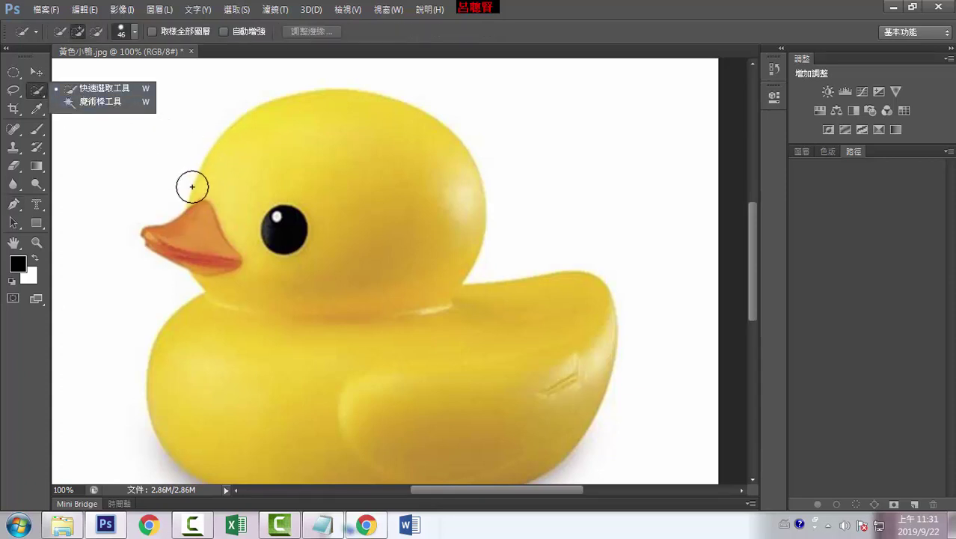
click(14, 205)
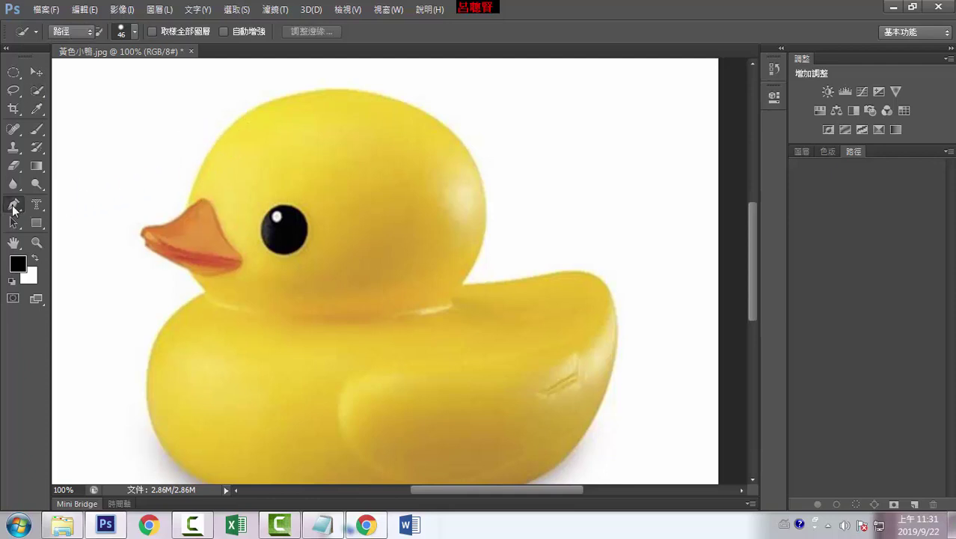
right_click(12, 207)
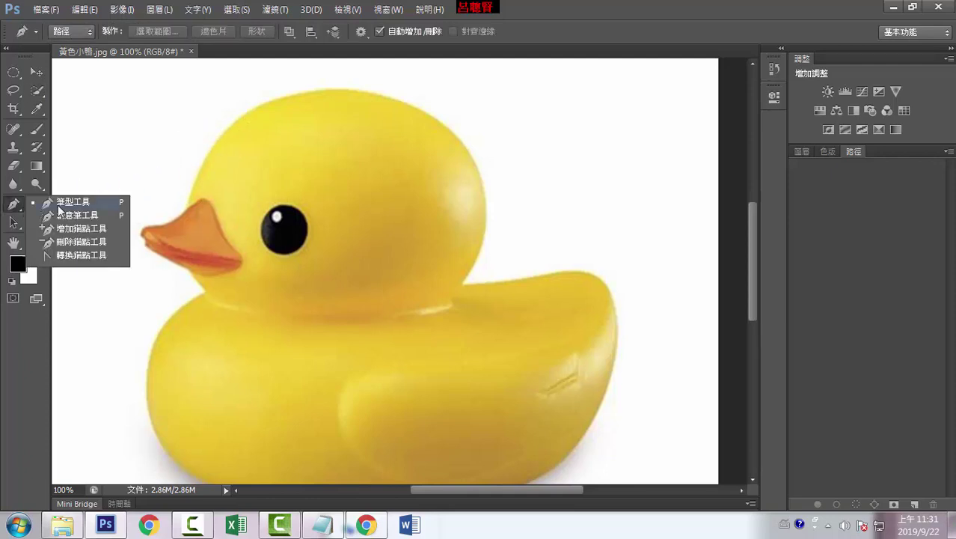
click(20, 208)
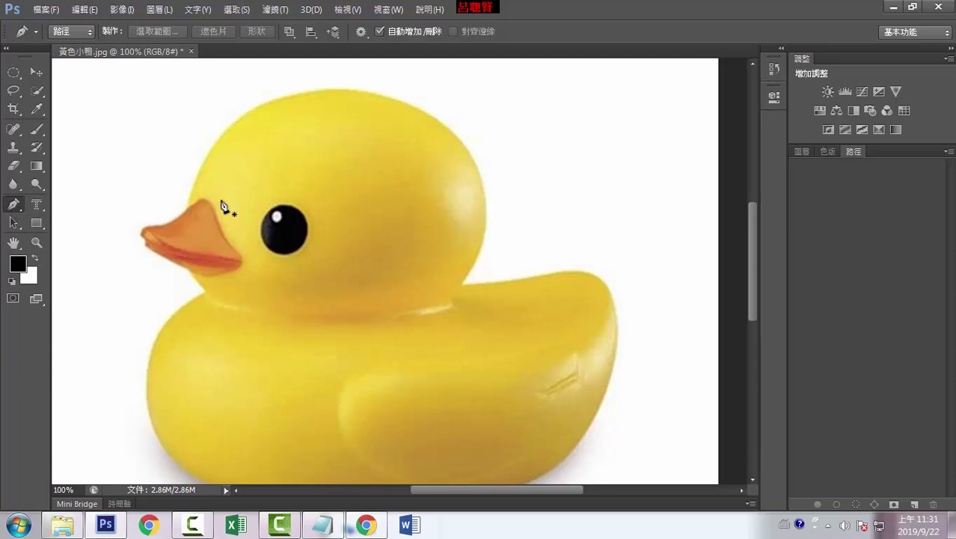
- At 200%, draw a curved path from the beak top over the forehead, dropping a stray anchor
key(ctrl+plus)
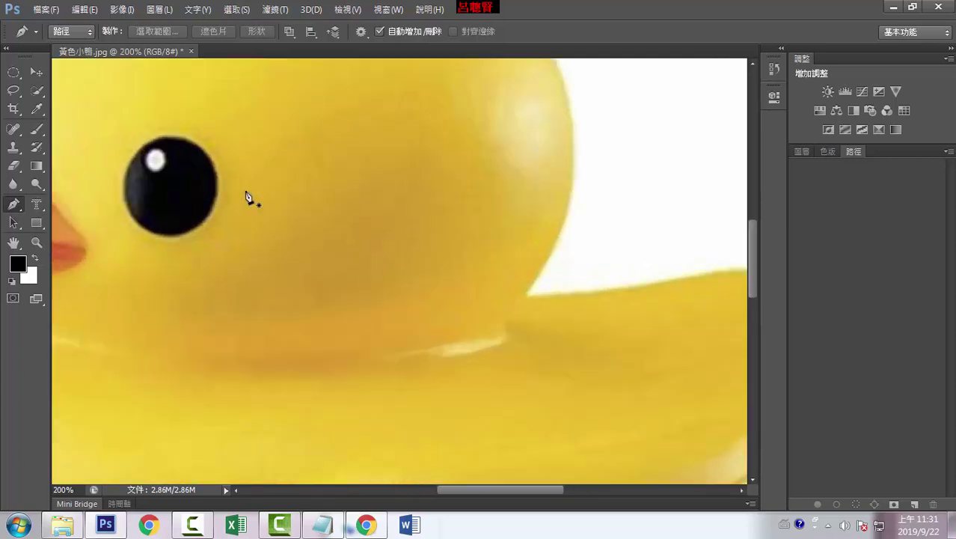
mouse_move(206, 131)
mouse_down()
mouse_move(326, 303)
mouse_move(370, 318)
mouse_up()
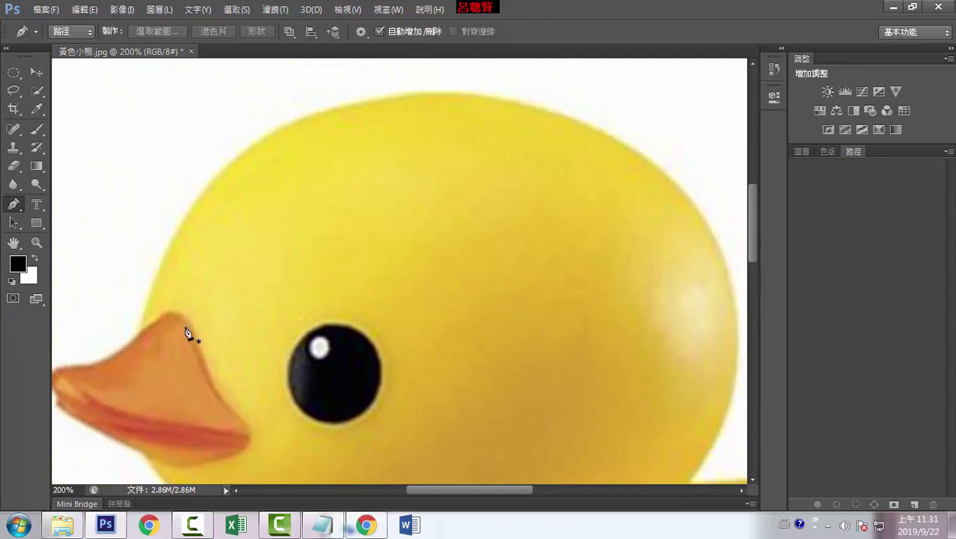
click(140, 329)
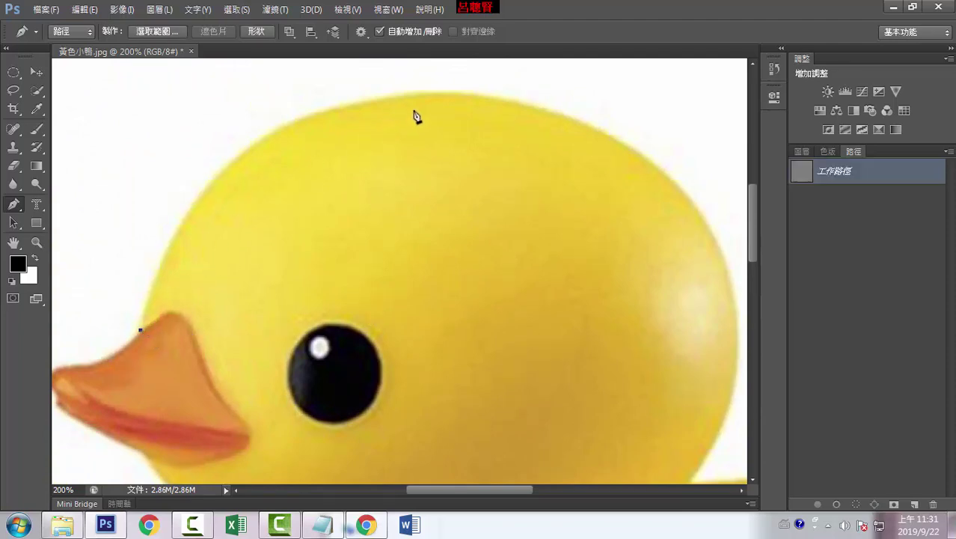
click(303, 119)
mouse_move(303, 120)
mouse_down()
mouse_move(430, 94)
mouse_move(631, 120)
mouse_up()
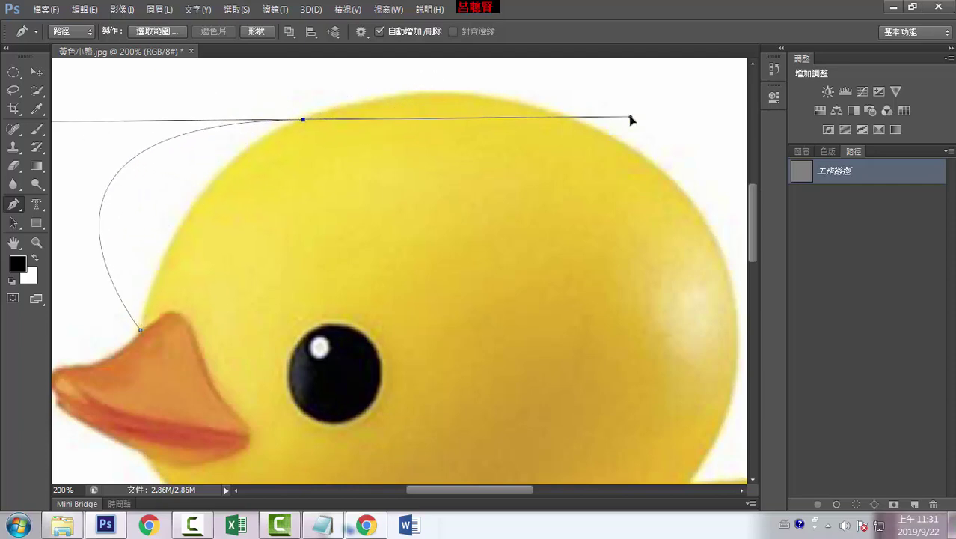
mouse_move(631, 120)
mouse_down()
mouse_move(409, 80)
mouse_move(484, 105)
mouse_move(408, 99)
mouse_move(428, 88)
mouse_up()
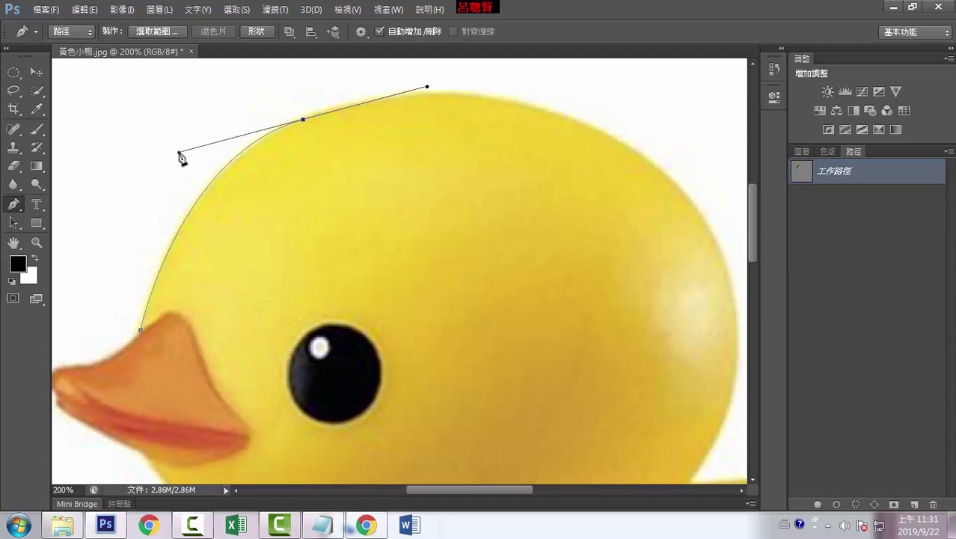
drag(179, 151, 162, 110)
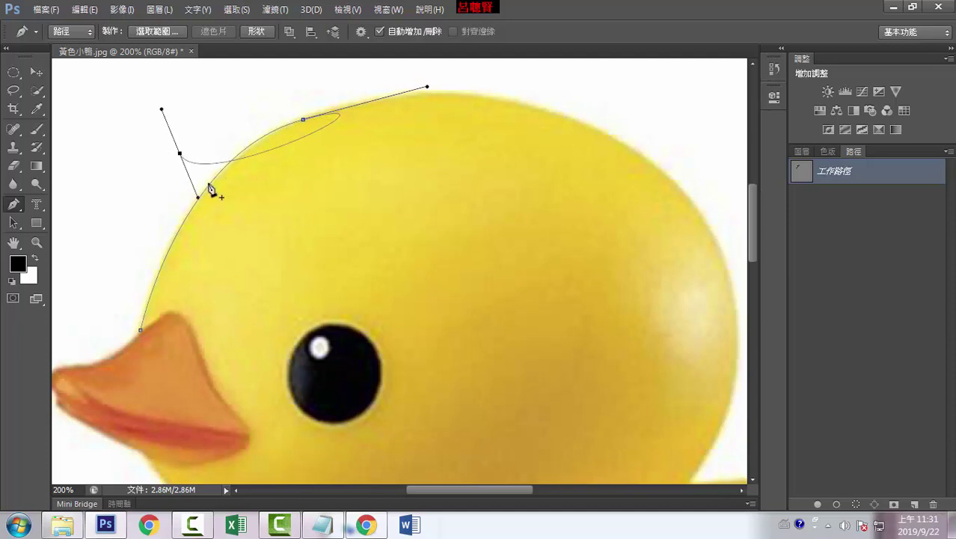
key(ctrl+z)
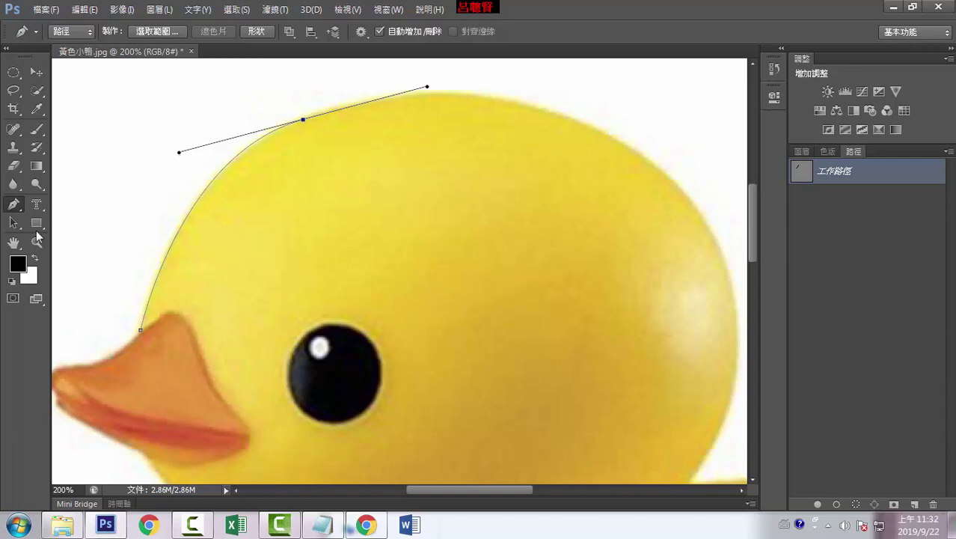
- Reshape the forehead curve with the Direct Selection tool
click(22, 232)
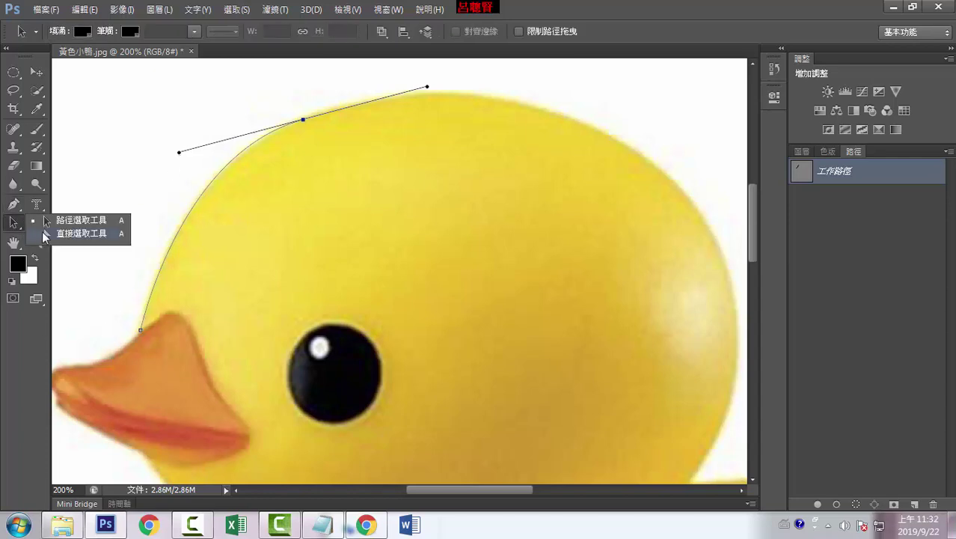
click(71, 237)
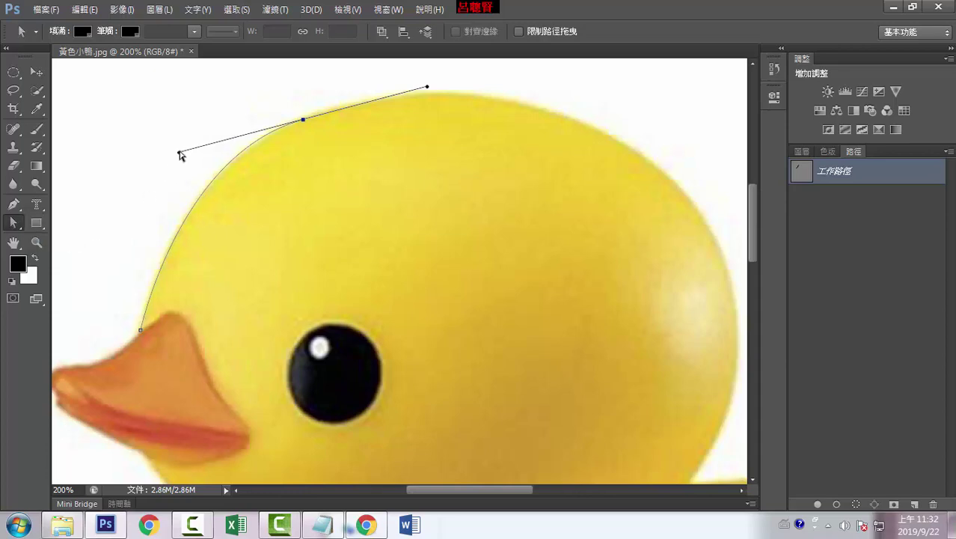
mouse_move(180, 154)
mouse_down()
mouse_move(170, 98)
mouse_move(168, 164)
mouse_move(166, 146)
mouse_move(141, 158)
mouse_move(182, 159)
mouse_up()
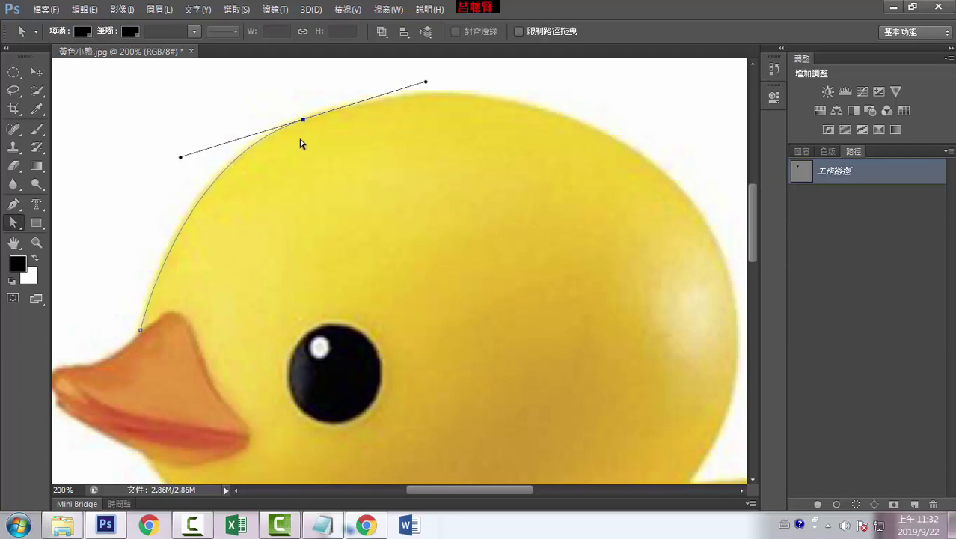
- Add Pen anchors across the crown and down the head, then undo the last one
click(13, 203)
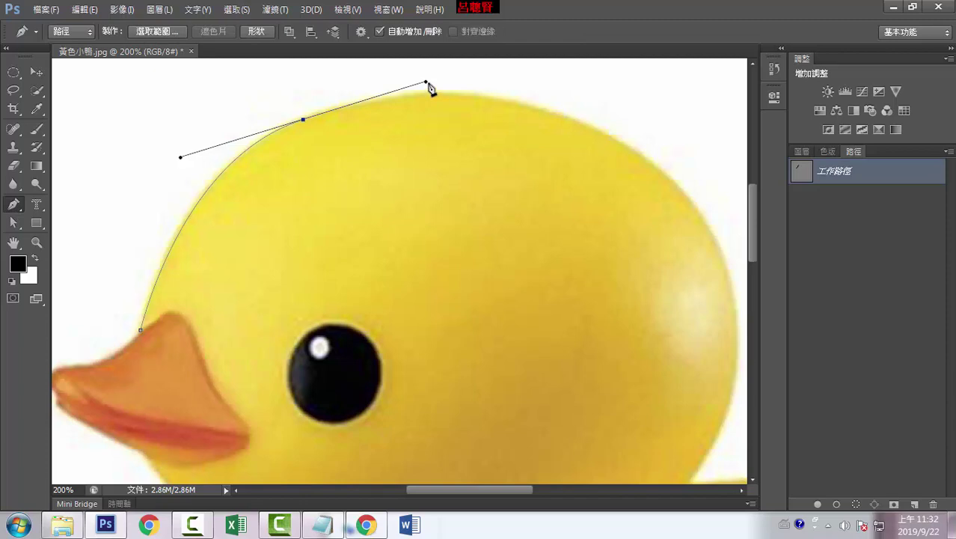
mouse_move(487, 103)
mouse_down()
mouse_move(569, 123)
mouse_move(529, 100)
mouse_move(537, 109)
mouse_up()
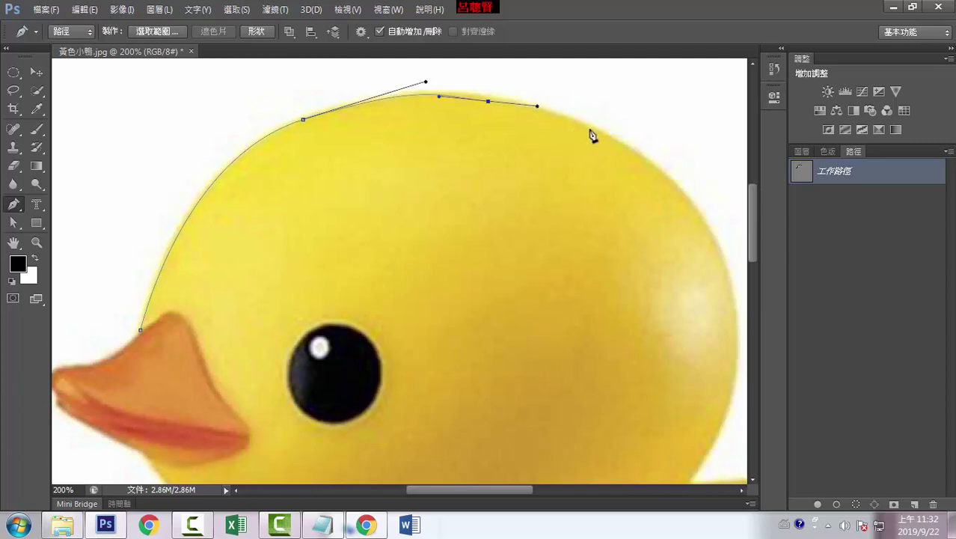
mouse_move(591, 132)
mouse_down()
mouse_move(566, 178)
mouse_move(550, 167)
mouse_move(589, 178)
mouse_up()
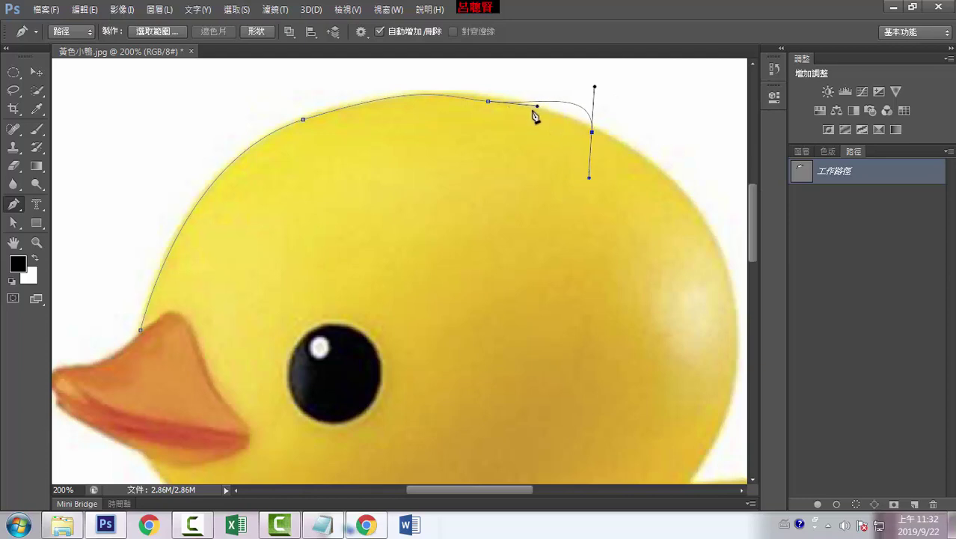
key(ctrl+z)
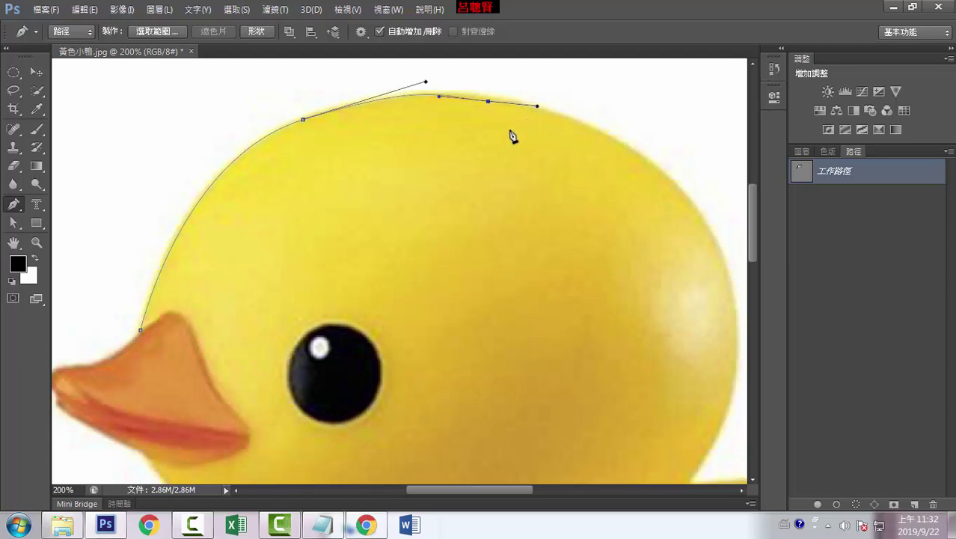
key(ctrl+z)
key(ctrl+z)
key(ctrl+z)
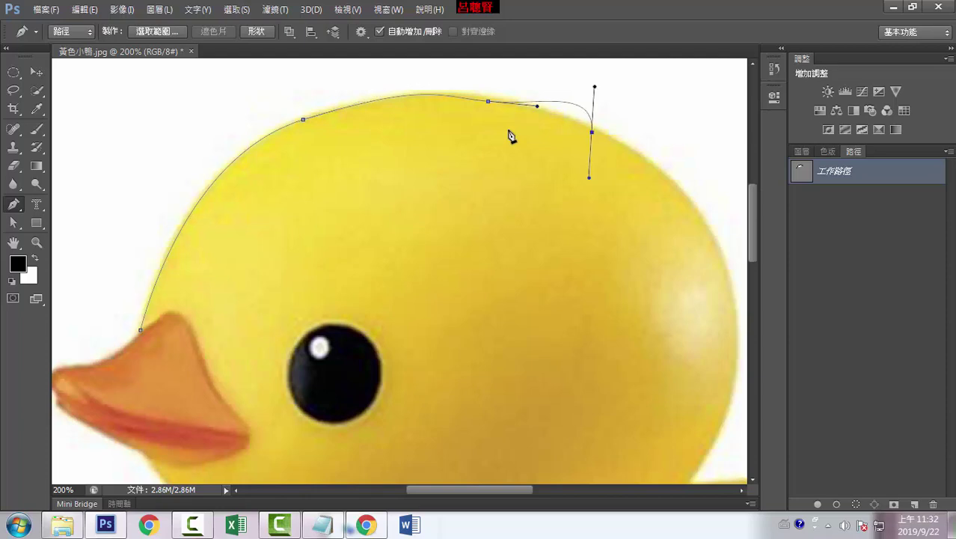
key(ctrl+z)
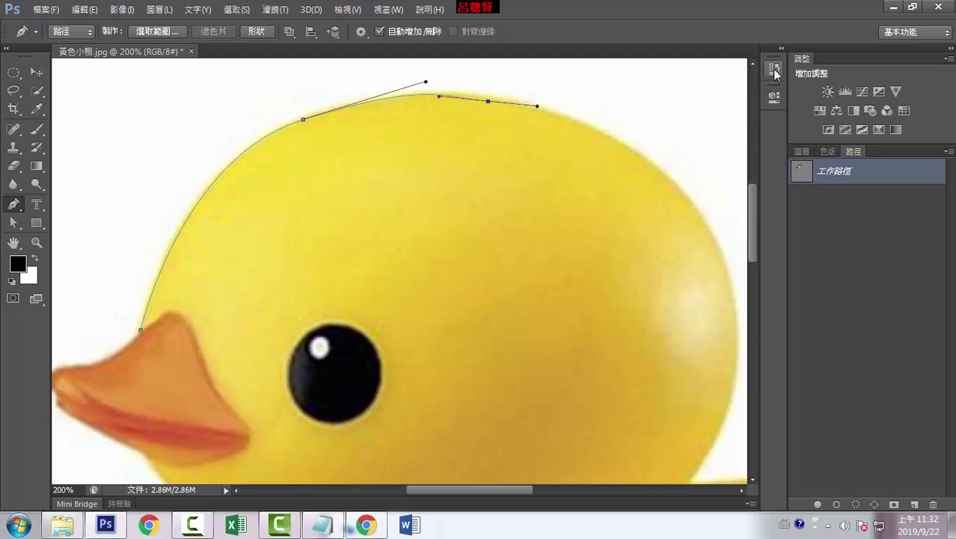
- Revert to the Delete Path history state so the work path is gone, then collapse History
click(774, 70)
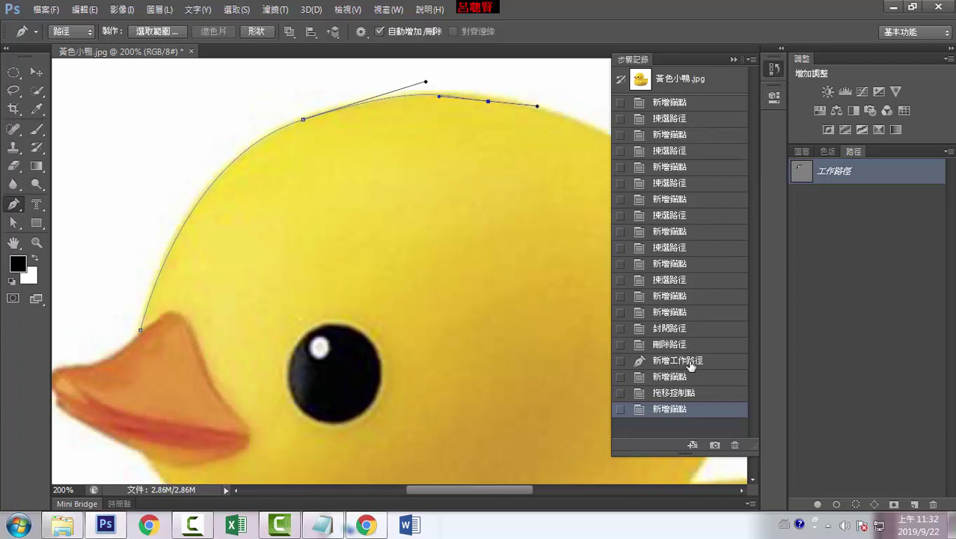
click(692, 364)
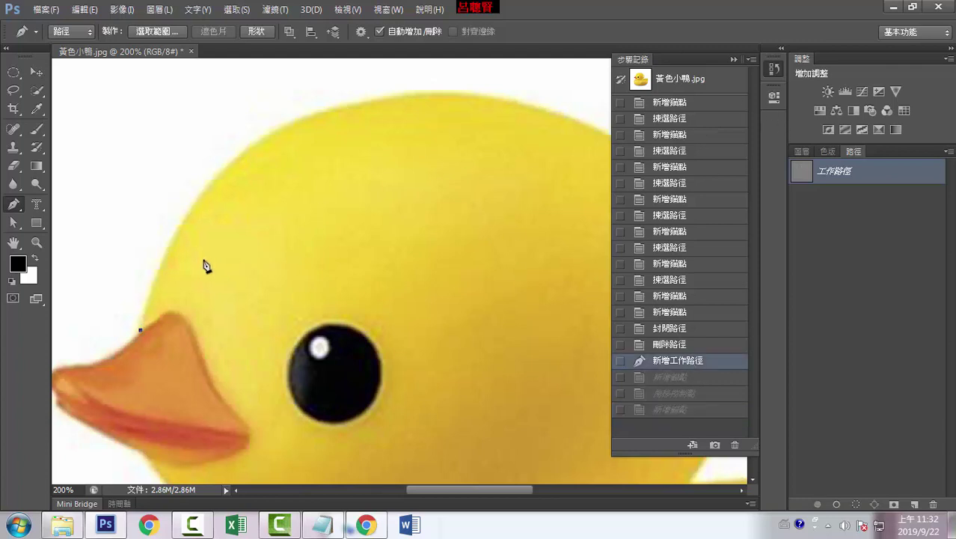
click(672, 345)
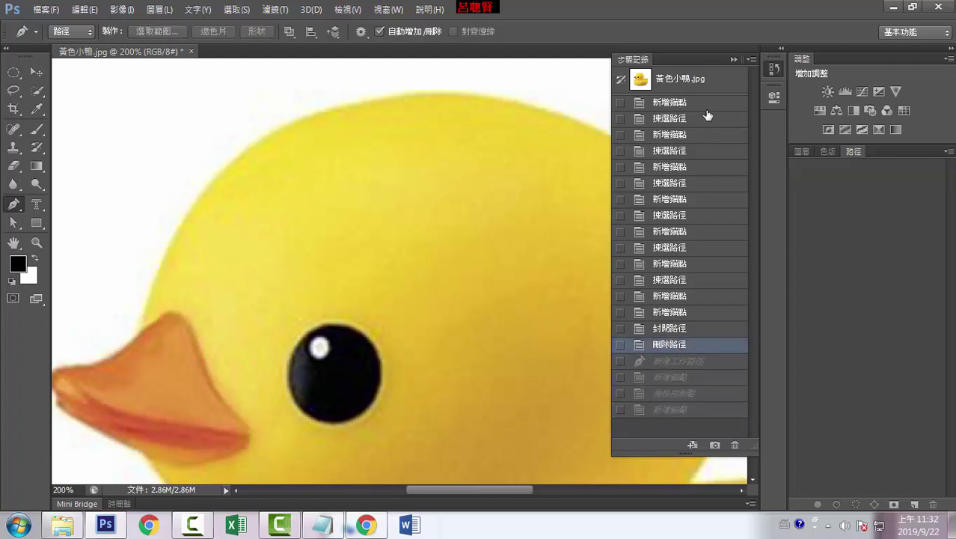
click(731, 61)
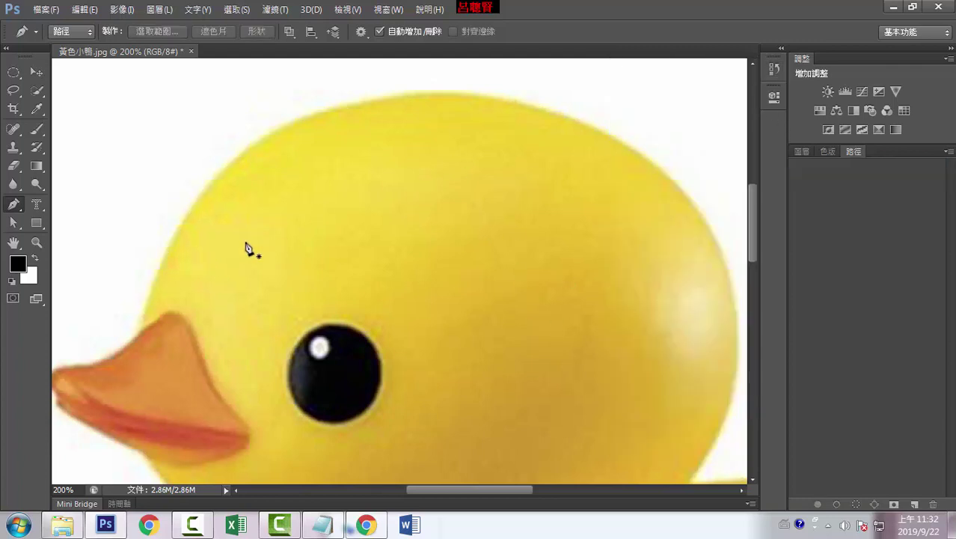
- Start a new path at the beak top and curve anchors along the top of the head
click(140, 328)
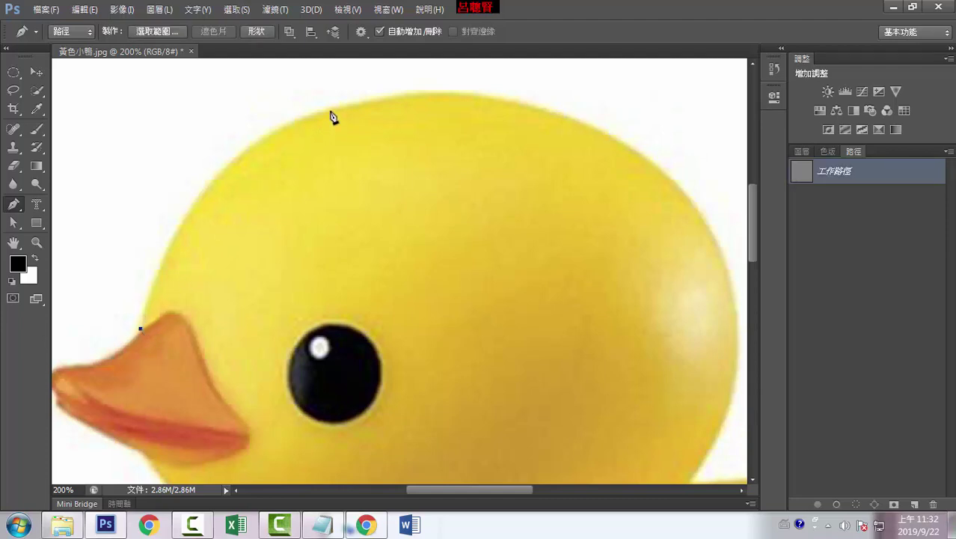
mouse_move(331, 111)
mouse_down()
mouse_move(429, 91)
mouse_move(457, 109)
mouse_move(471, 95)
mouse_up()
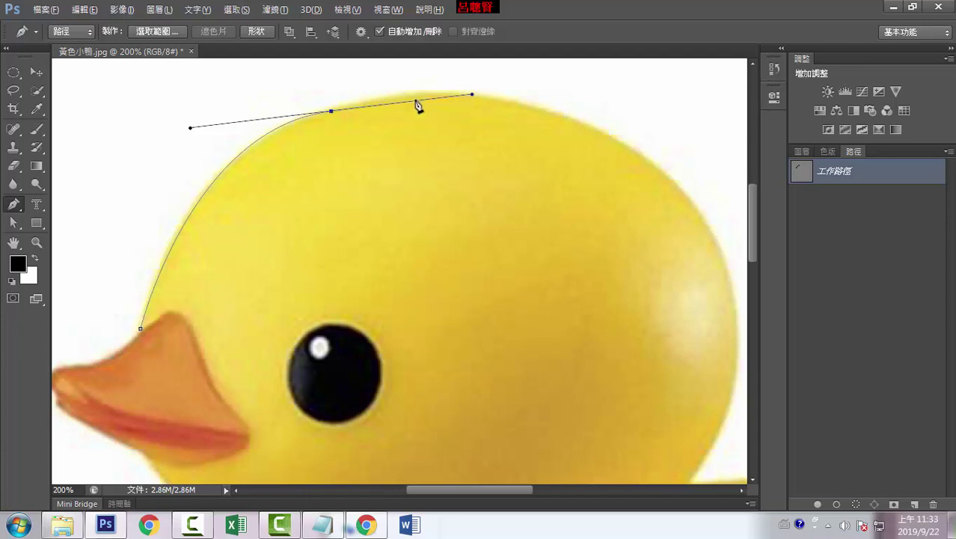
click(331, 112)
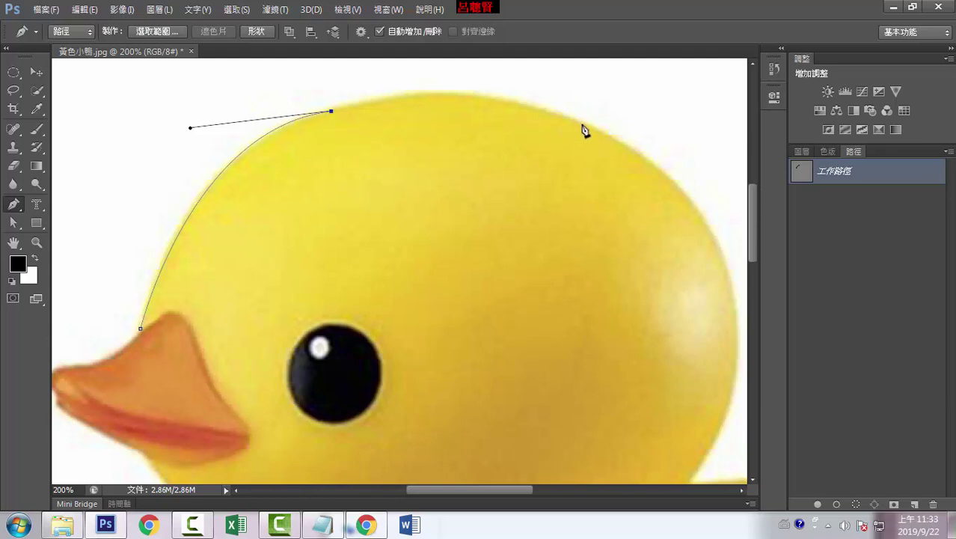
drag(562, 137, 412, 198)
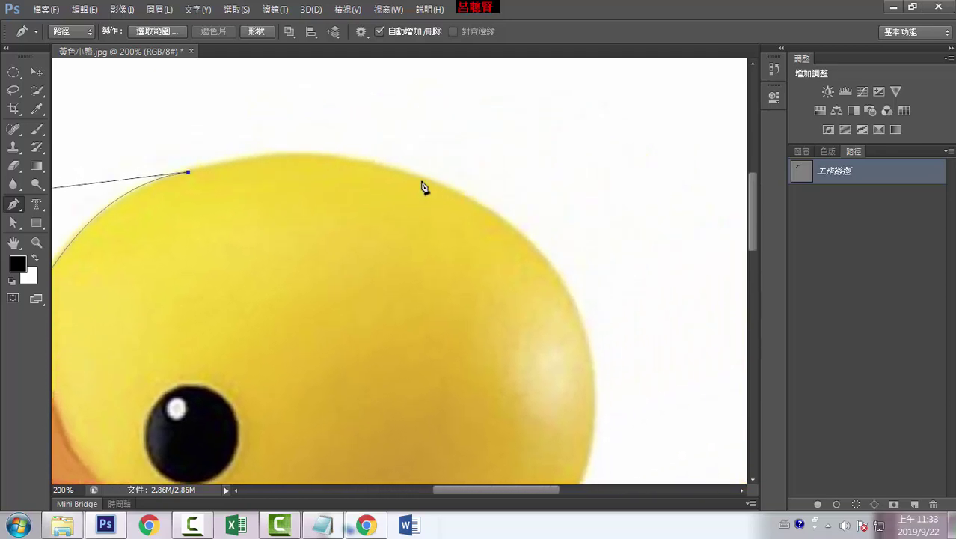
click(423, 182)
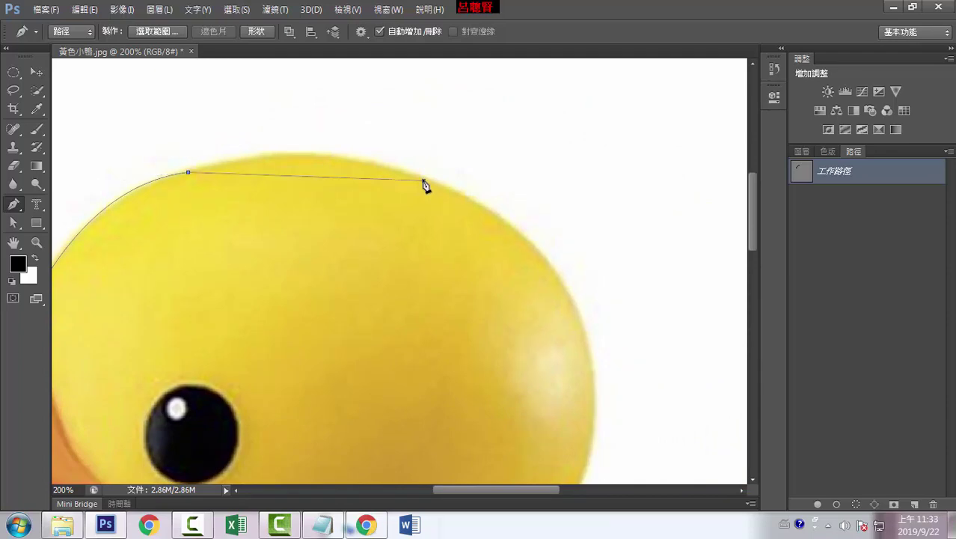
drag(423, 181, 574, 233)
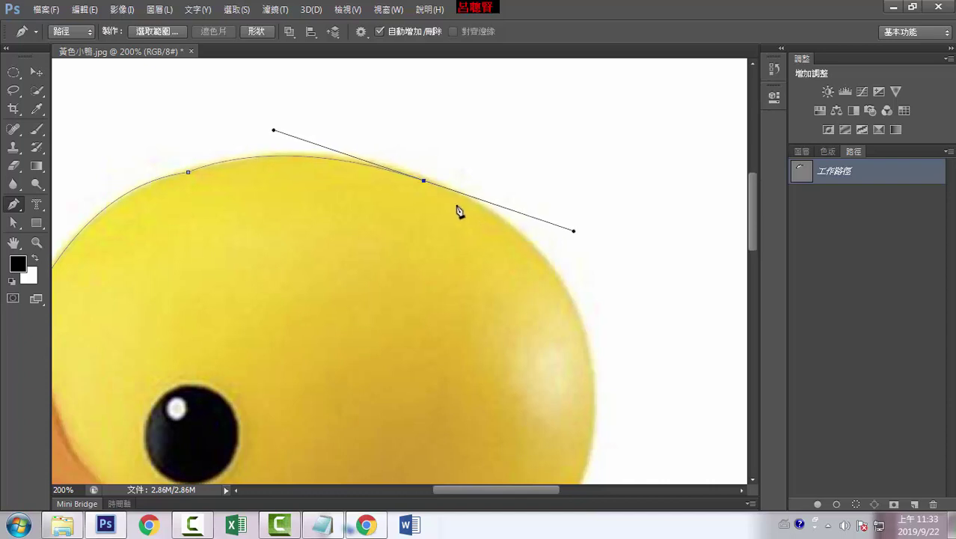
click(424, 182)
- Continue the path down the back of the head to the neck corner
drag(623, 252, 510, 170)
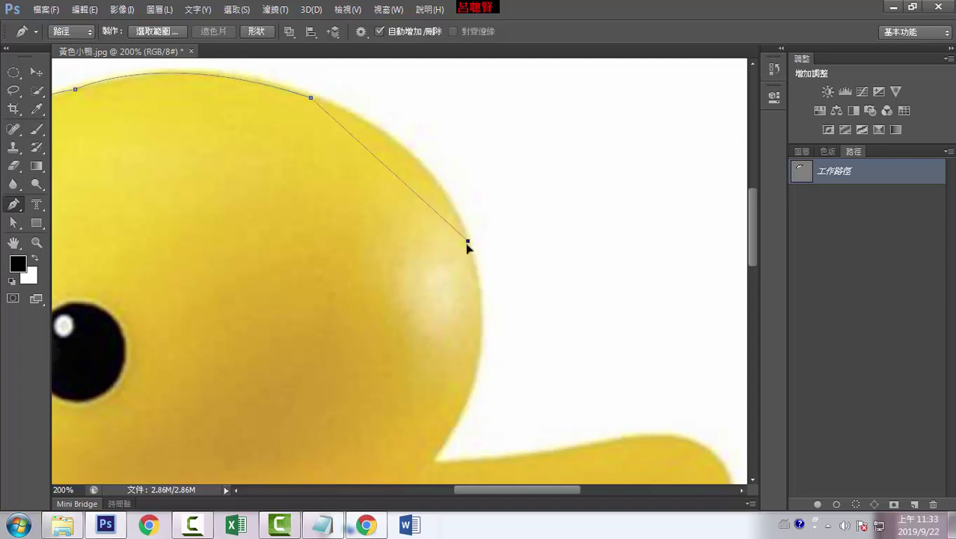
mouse_move(468, 240)
mouse_down()
mouse_move(496, 341)
mouse_move(374, 382)
mouse_move(515, 367)
mouse_up()
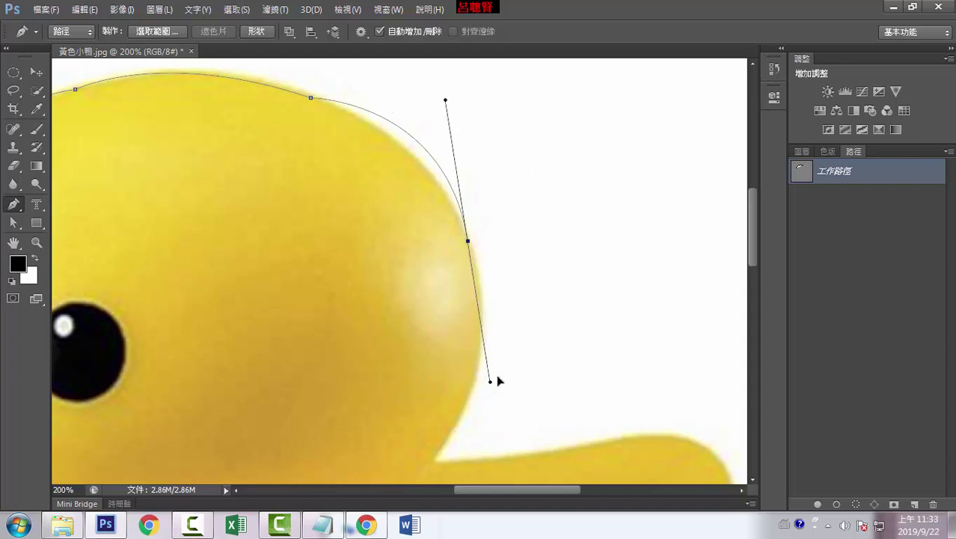
alt+click(469, 243)
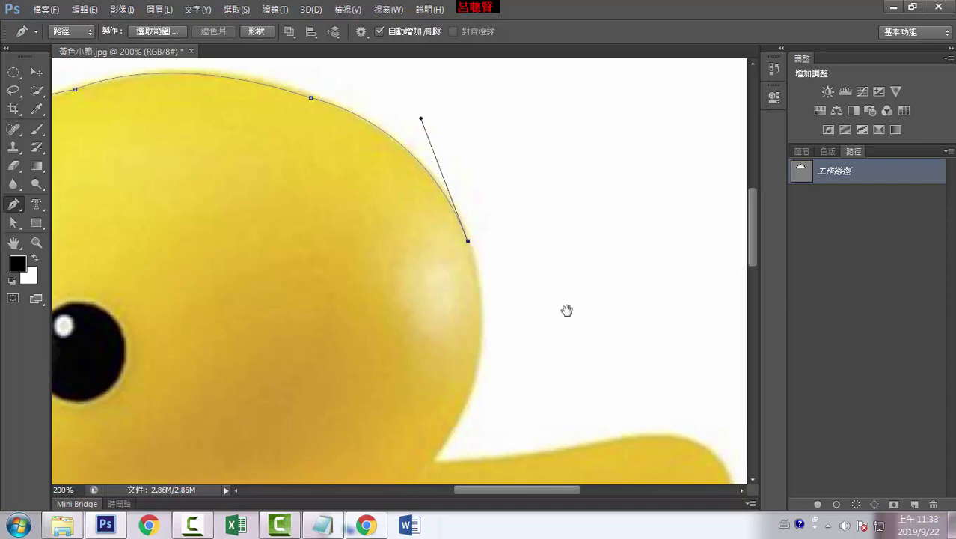
drag(566, 310, 544, 180)
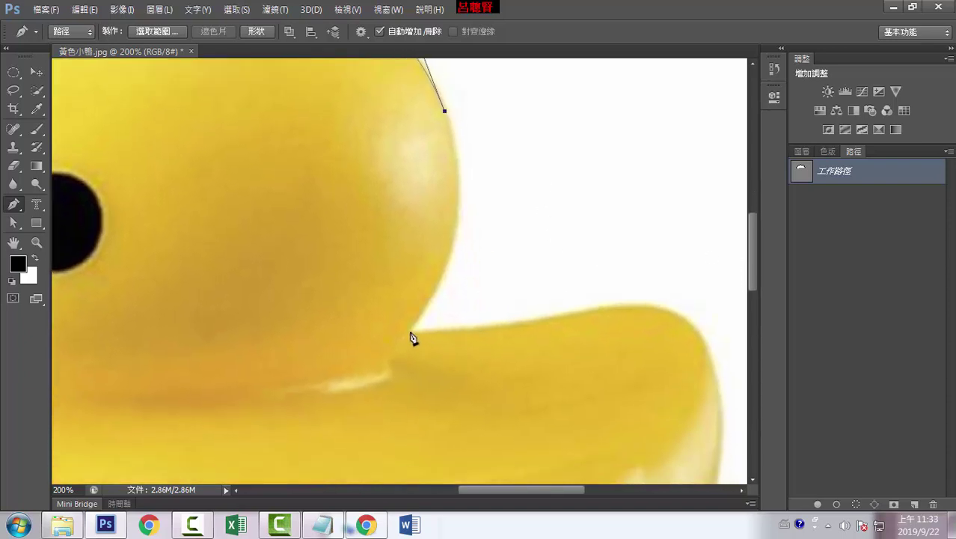
drag(411, 333, 327, 455)
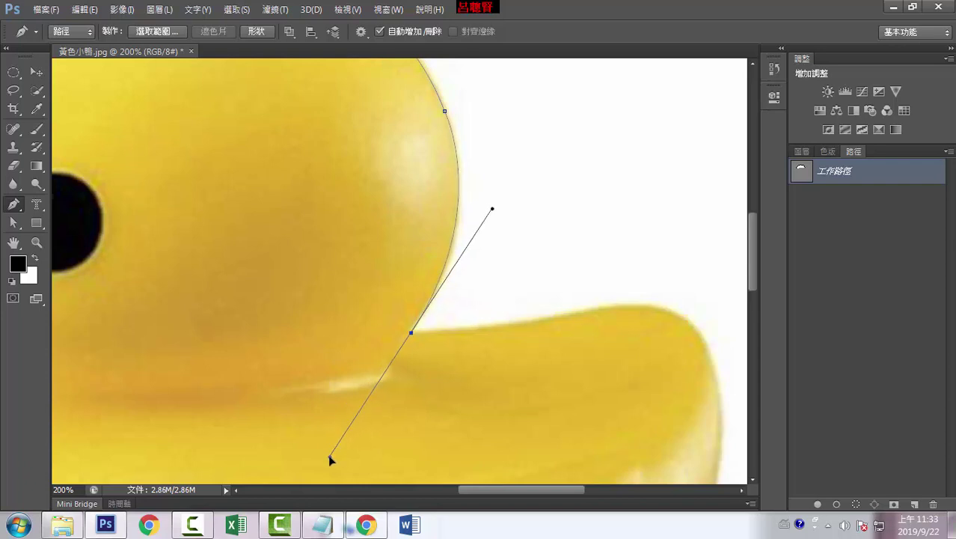
alt+click(411, 333)
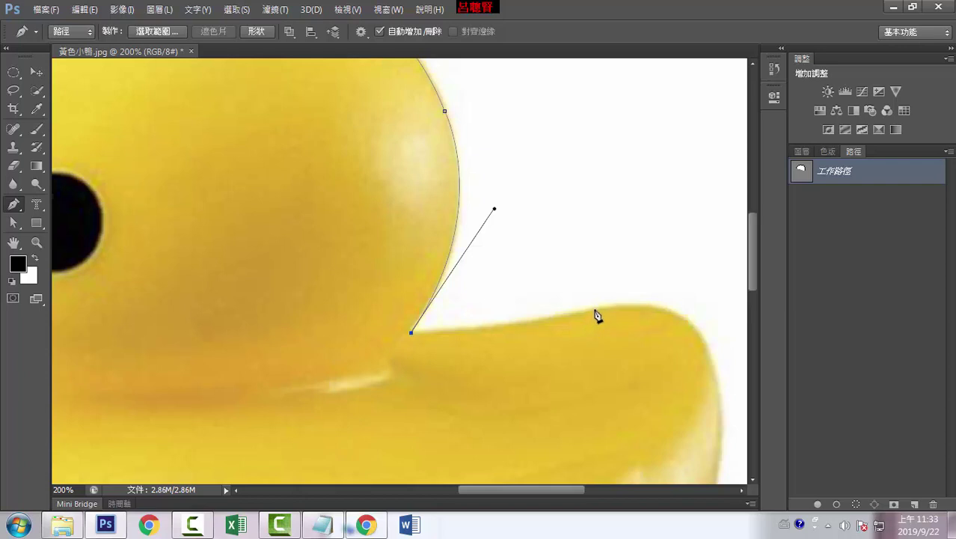
- Extend the path along the duck's back and round the tail curve
drag(595, 310, 633, 299)
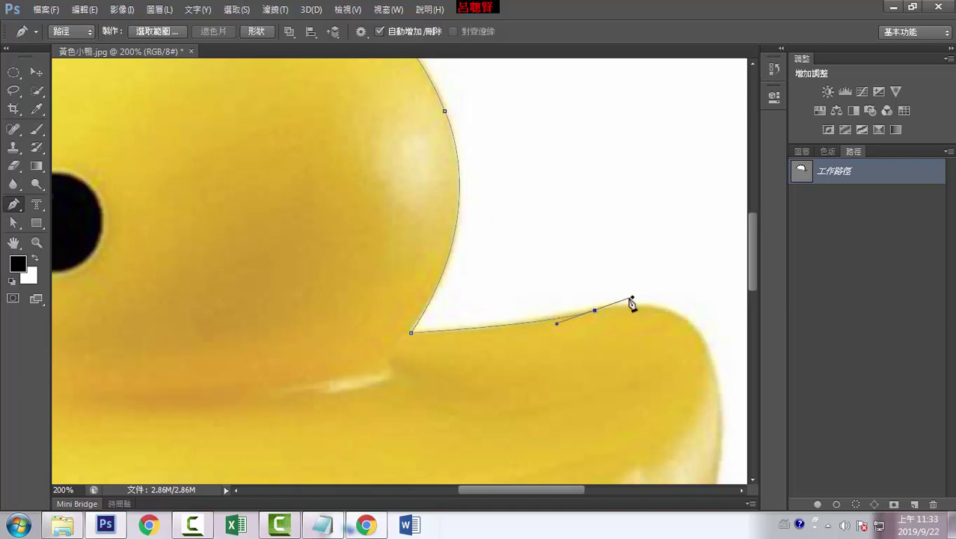
alt+click(595, 309)
drag(654, 349, 507, 235)
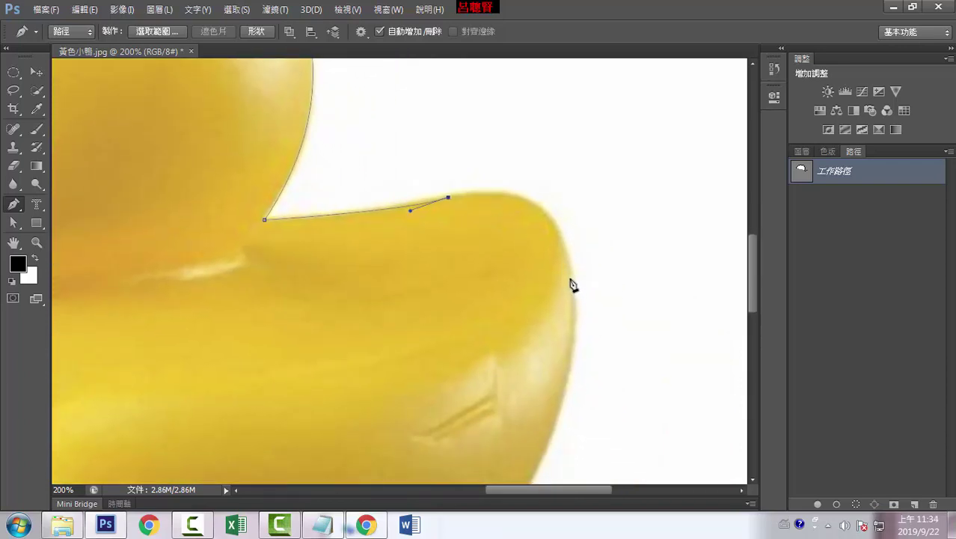
mouse_move(570, 272)
mouse_down()
mouse_move(594, 378)
mouse_move(570, 379)
mouse_up()
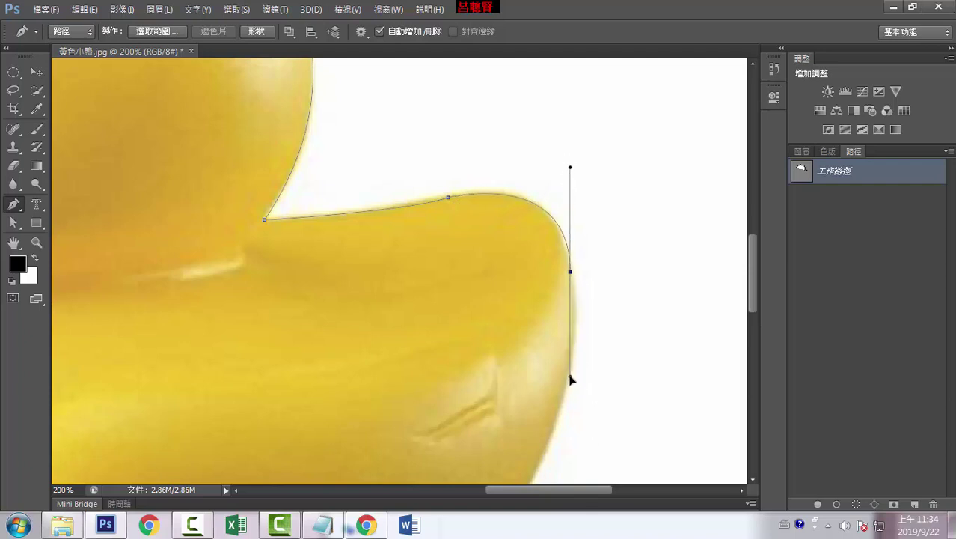
click(571, 273)
scroll(557, 329, down, 5)
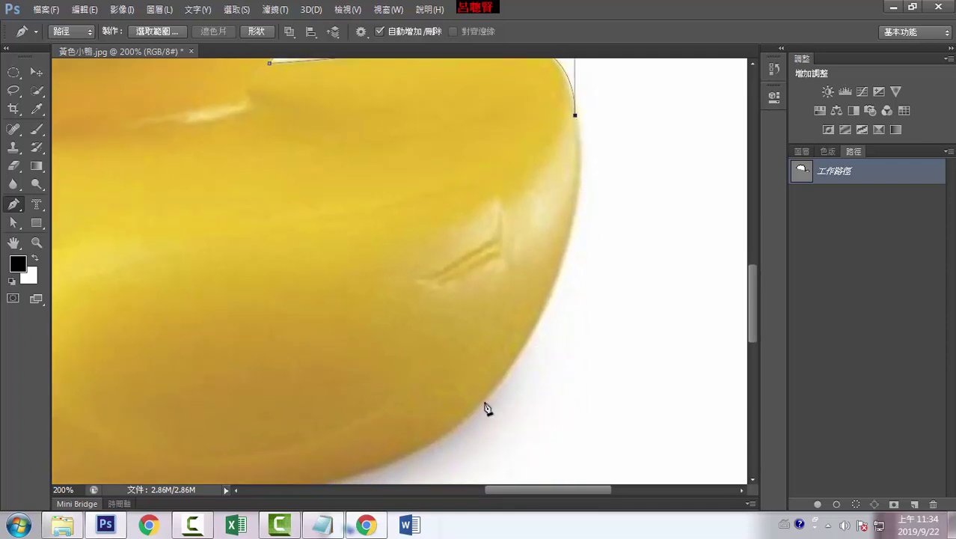
- Zoom out and continue the path under the tail and along the duck's bottom edge
key(ctrl+minus)
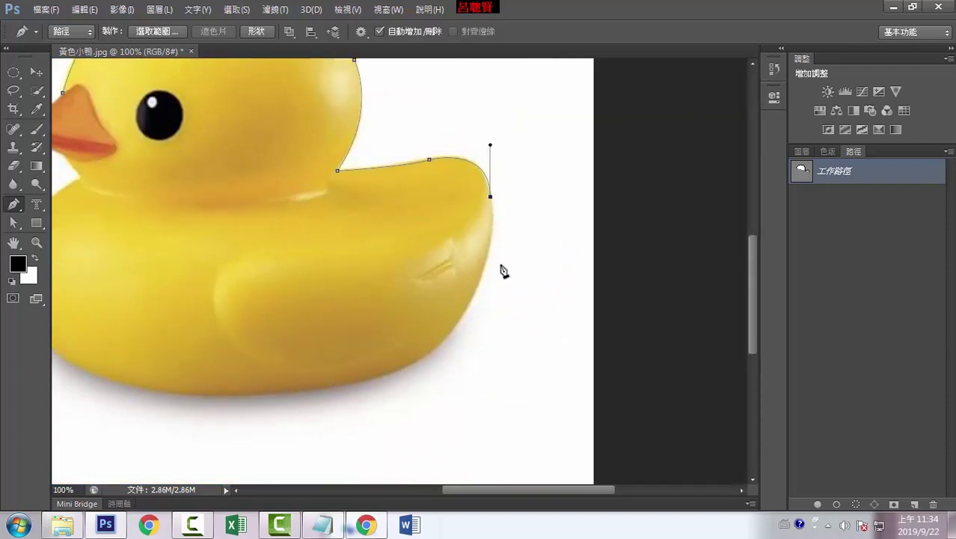
drag(439, 346, 373, 415)
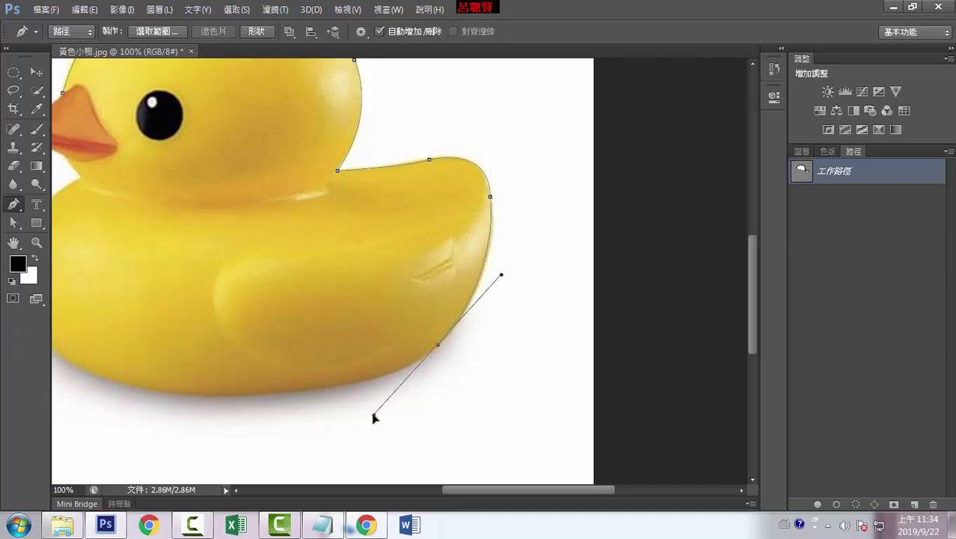
alt+click(438, 346)
drag(510, 490, 457, 492)
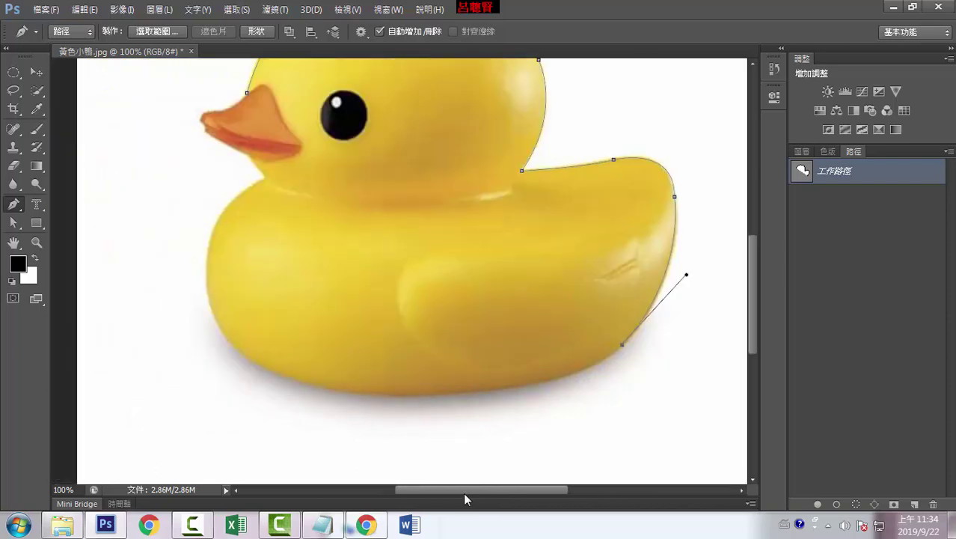
mouse_move(350, 391)
mouse_down()
mouse_move(190, 374)
mouse_move(146, 390)
mouse_move(145, 374)
mouse_up()
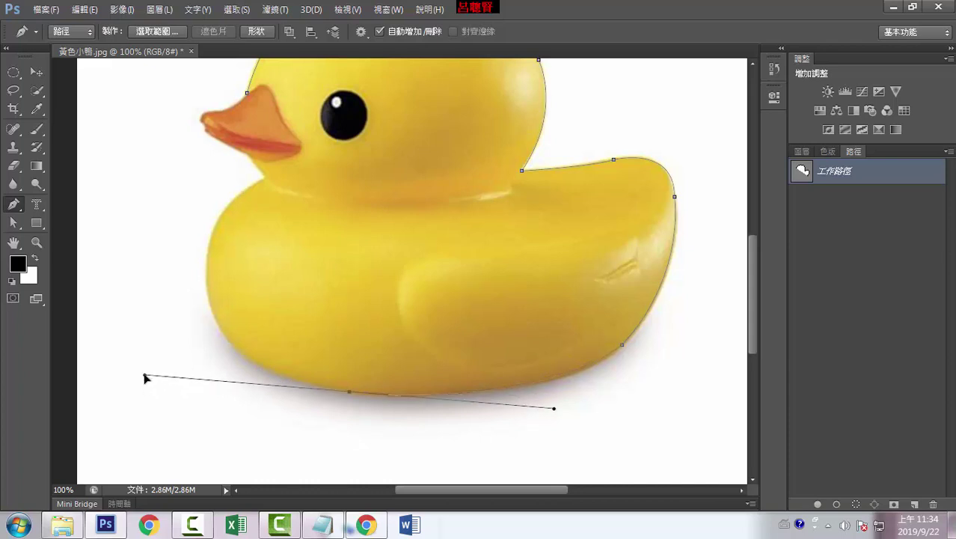
alt+click(349, 392)
- Trace up the duck's left side and chest, ending with an anchor just below the beak
drag(208, 279, 195, 163)
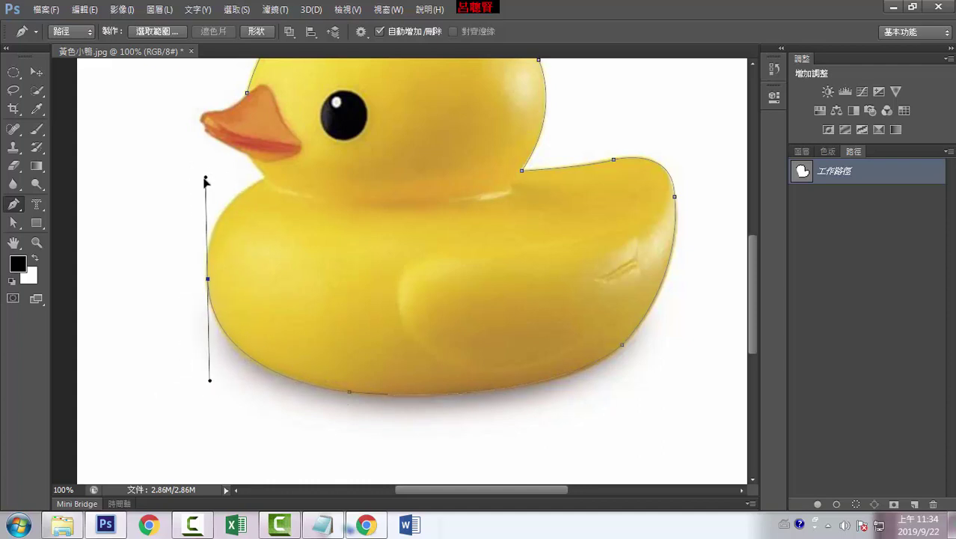
mouse_move(195, 163)
mouse_down()
mouse_move(219, 187)
mouse_move(323, 162)
mouse_up()
alt+click(208, 278)
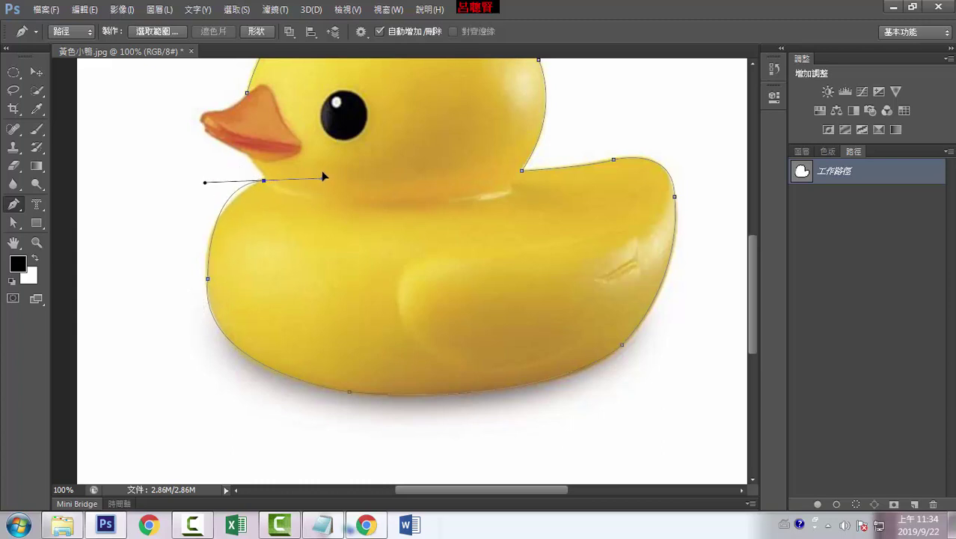
alt+click(264, 181)
alt+click(265, 181)
mouse_move(252, 159)
mouse_down()
mouse_move(236, 144)
mouse_move(254, 153)
mouse_up()
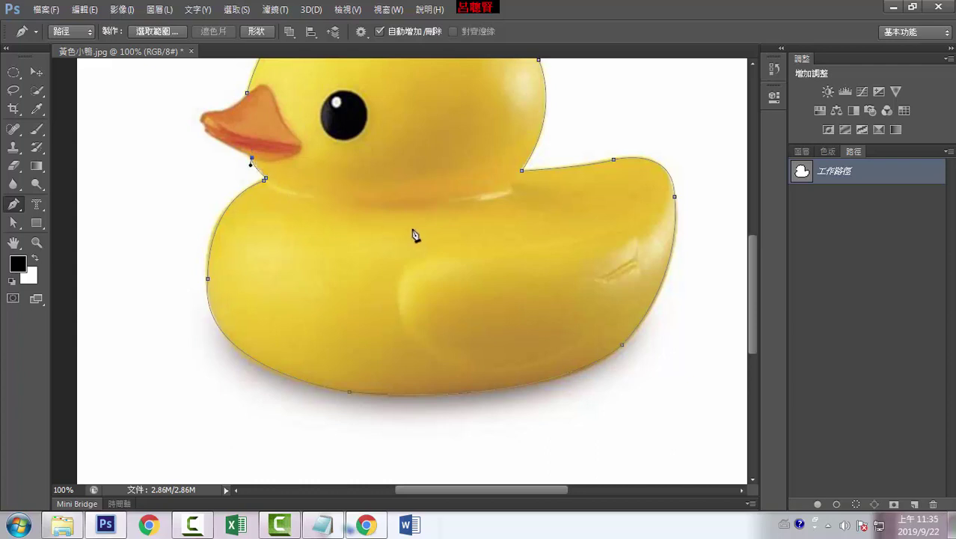
- At 200%, place anchors around the beak's underside and tip, closing the path at the first anchor
key(ctrl+plus)
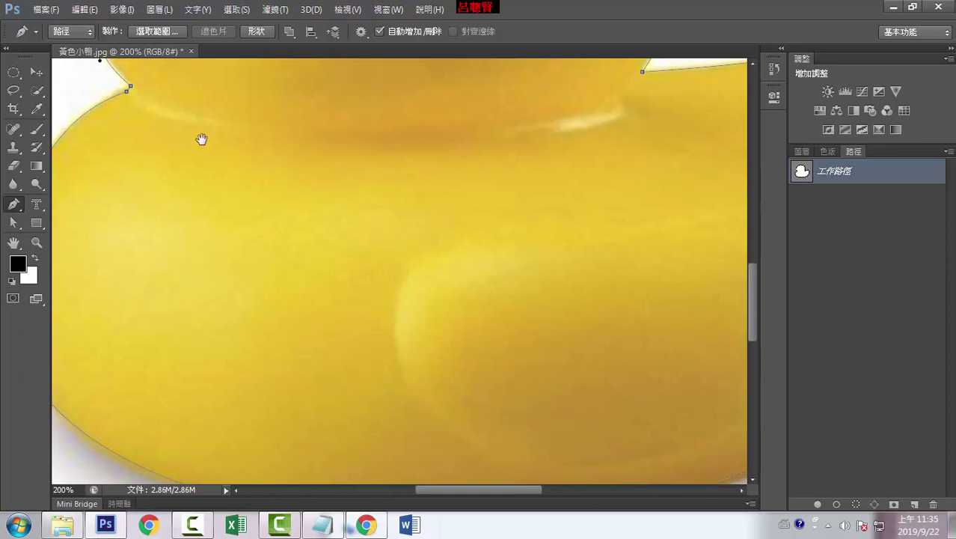
mouse_move(201, 139)
mouse_down()
mouse_move(380, 348)
mouse_move(408, 348)
mouse_up()
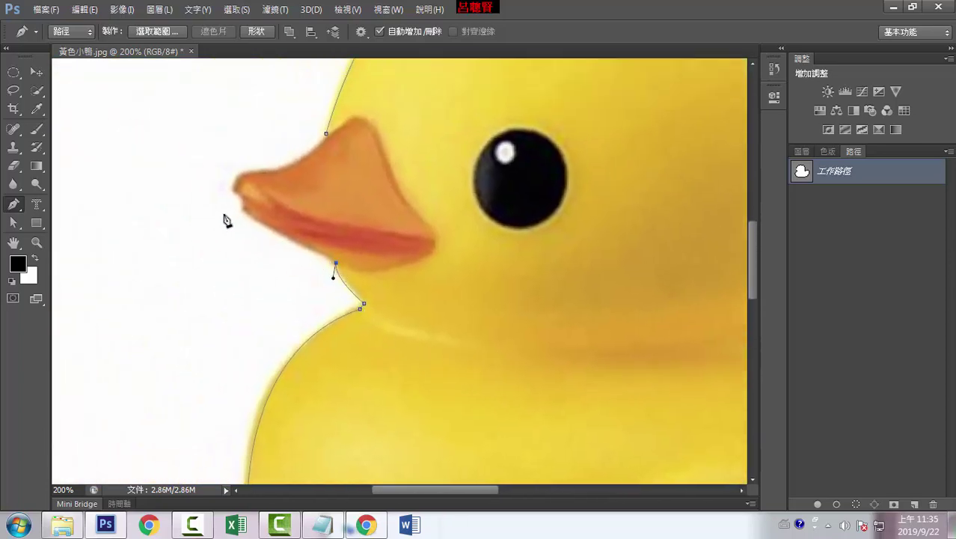
drag(243, 212, 170, 172)
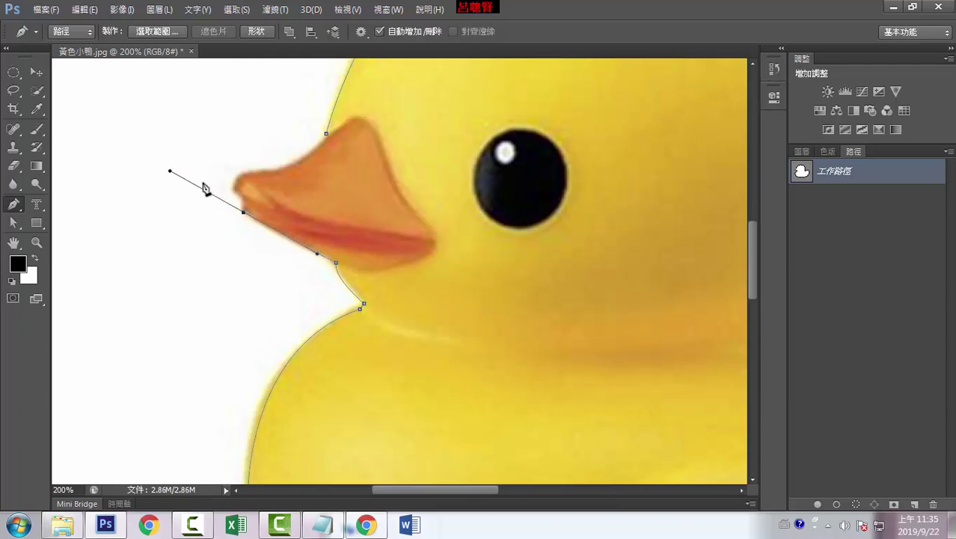
alt+click(244, 214)
click(243, 200)
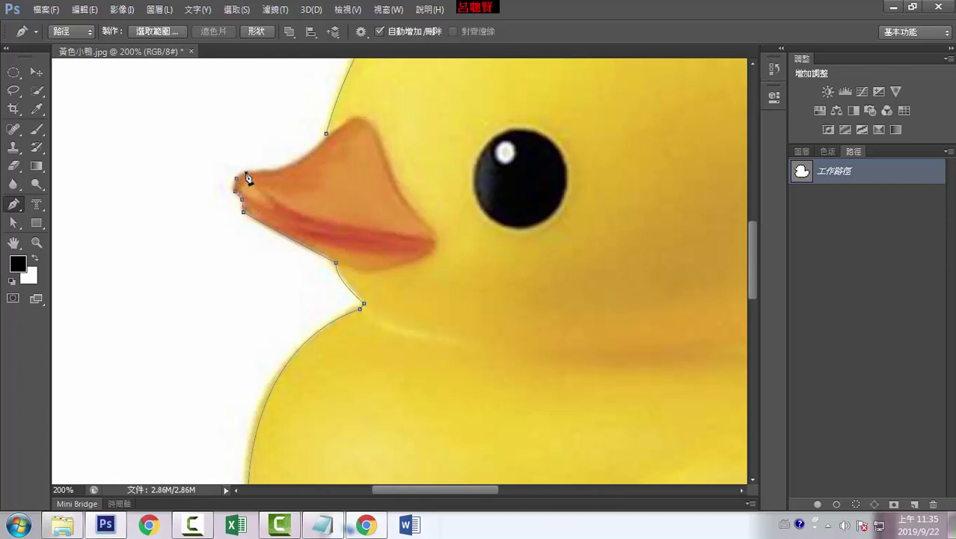
click(246, 173)
click(243, 212)
drag(326, 135, 369, 106)
alt+click(327, 136)
- Name the work path 'duck' in the Save Path dialog and confirm
double_click(846, 179)
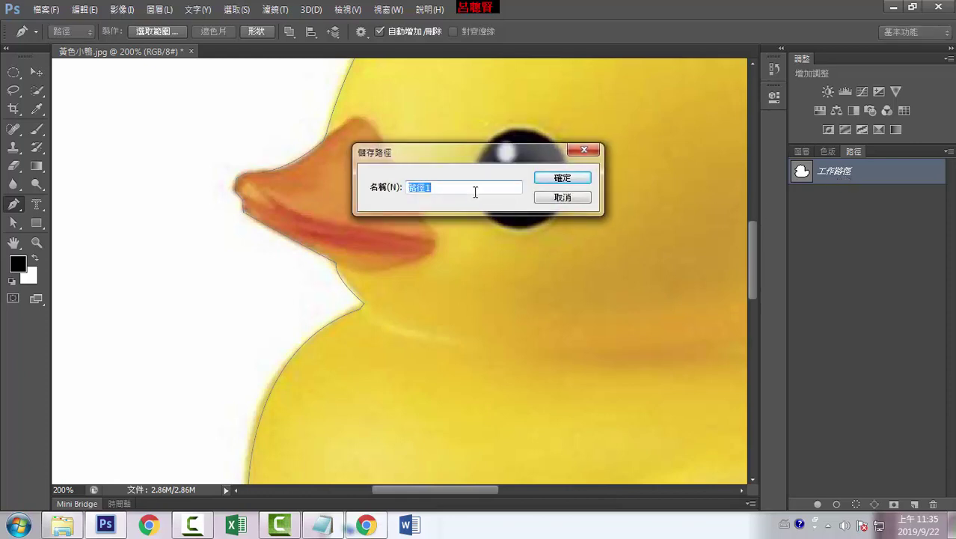
drag(458, 154, 595, 245)
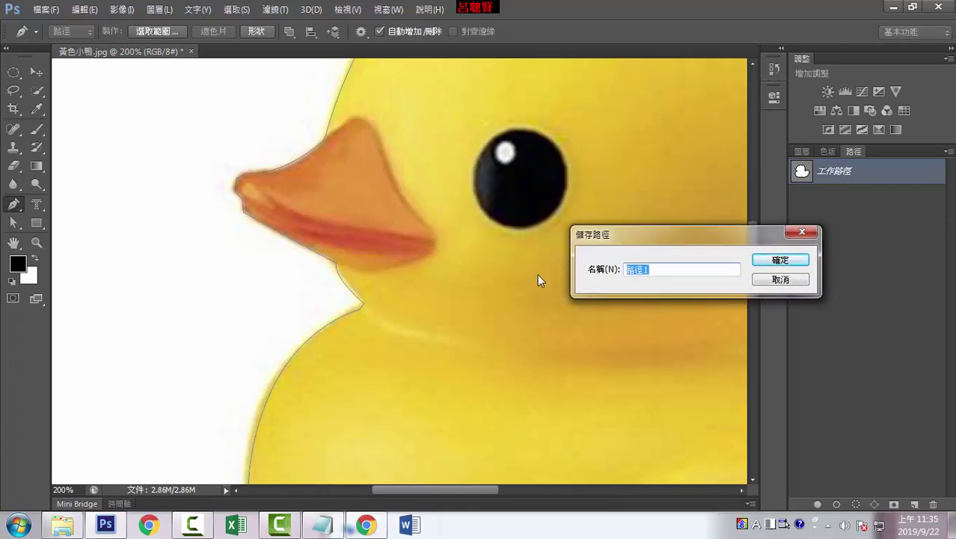
text(nc)
key(BackSpace)
key(BackSpace)
text(d)
text(uck)
click(792, 261)
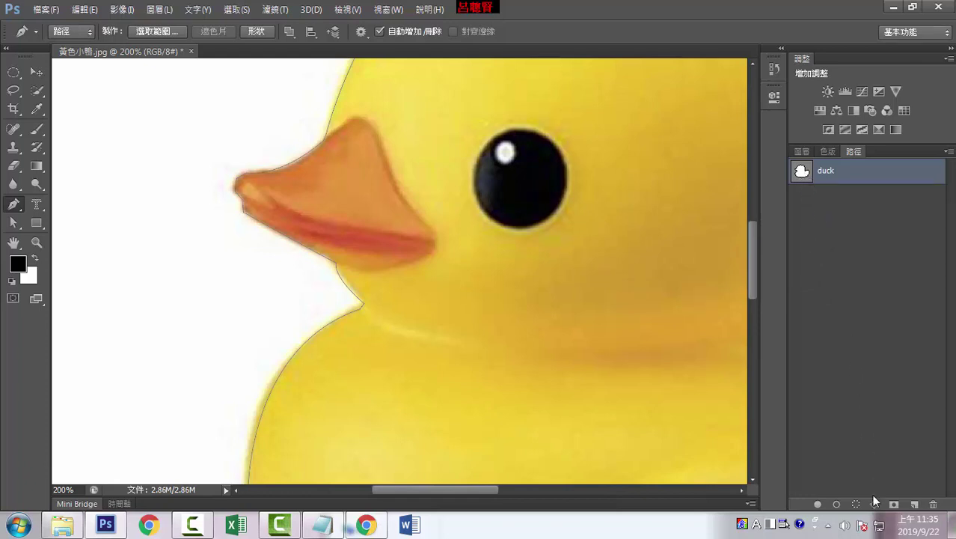
- Load the duck path as a selection and copy it onto new layer 圖層 1 with Ctrl+J
drag(802, 176, 856, 504)
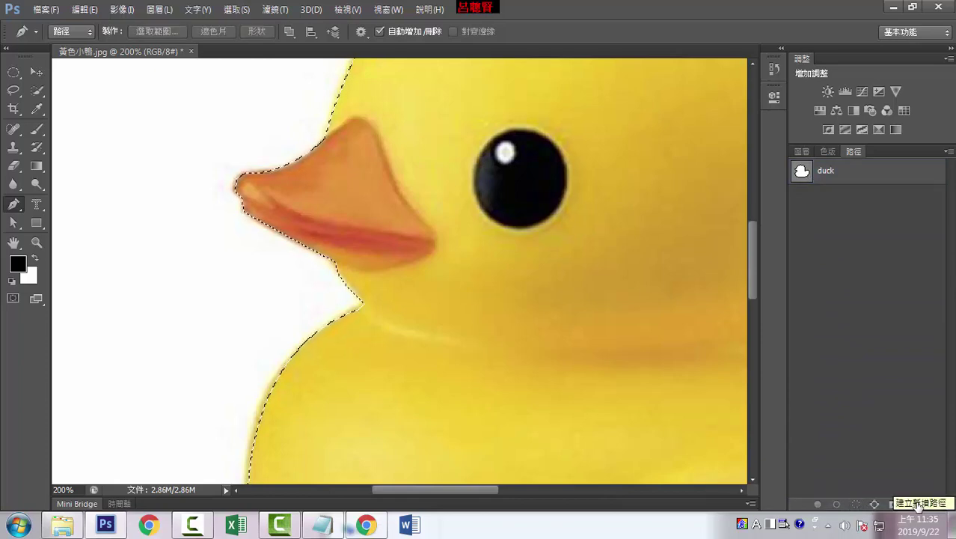
key(ctrl+d)
key(ctrl+minus)
key(ctrl+minus)
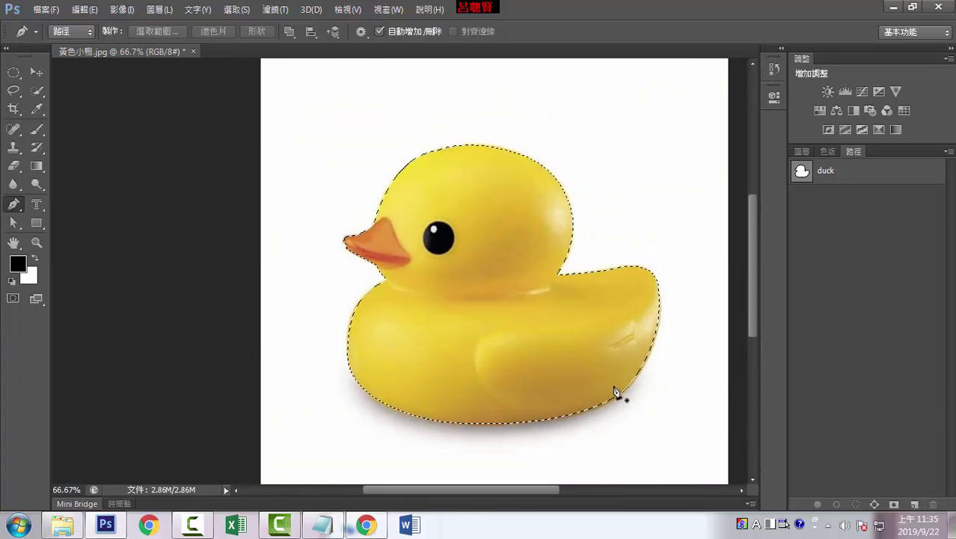
key(ctrl+j)
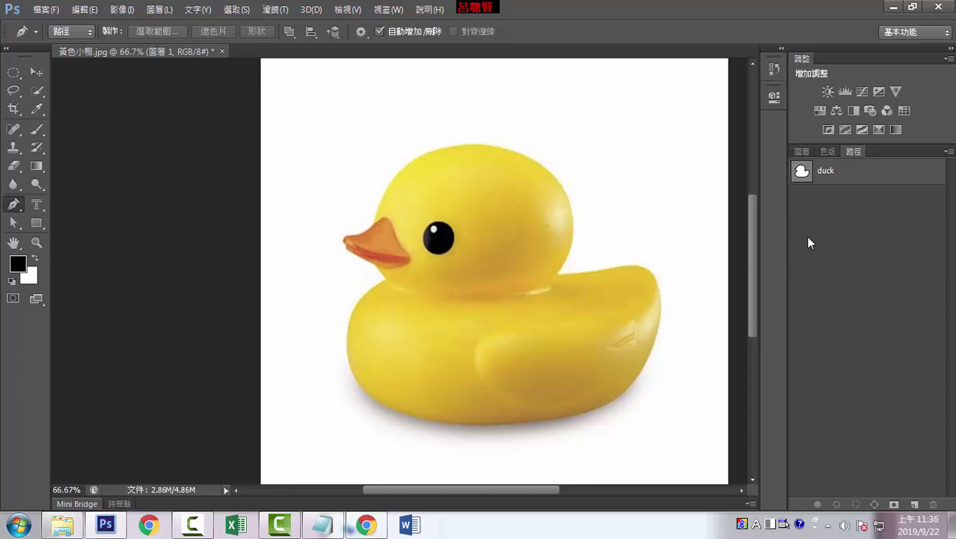
key(ctrl+z)
click(799, 153)
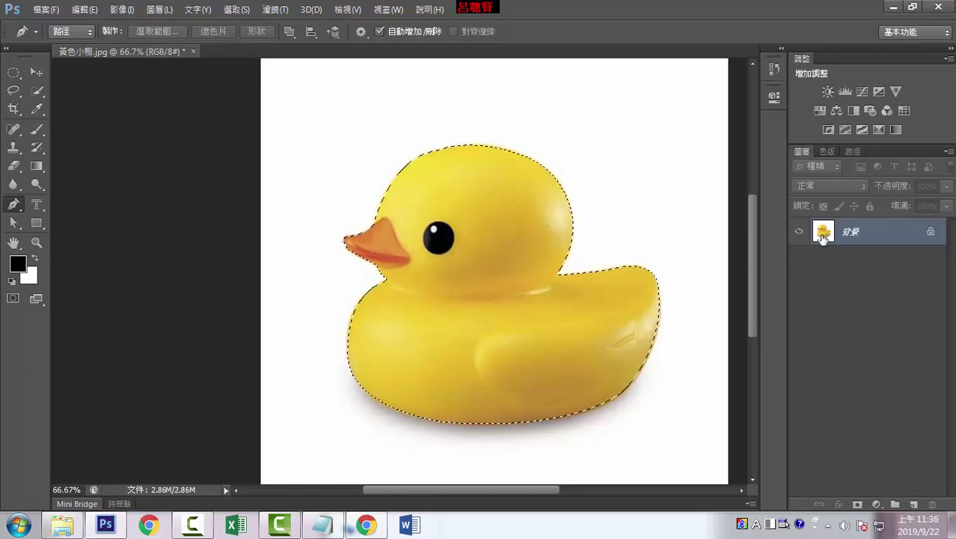
key(ctrl+j)
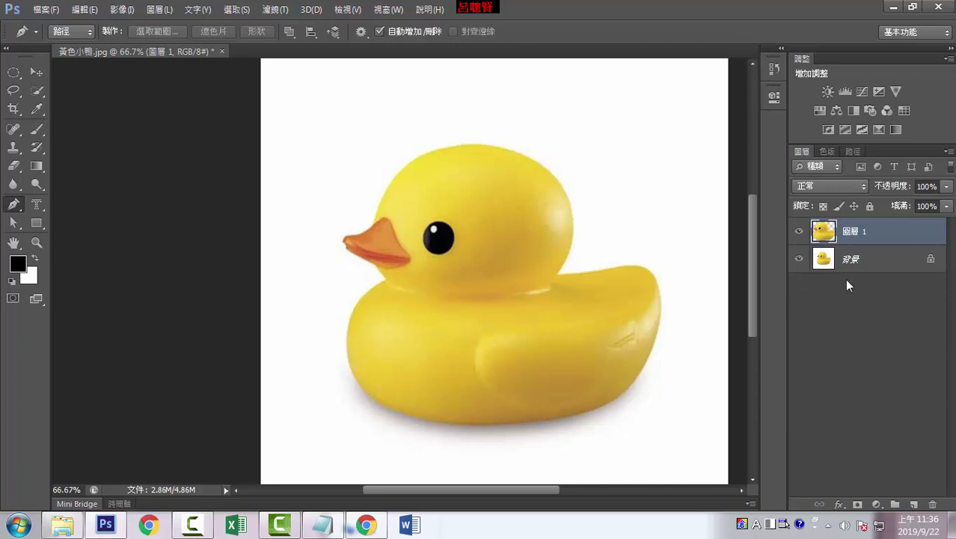
- Add a new layer above Background and set the foreground colour to #2502f9
click(858, 261)
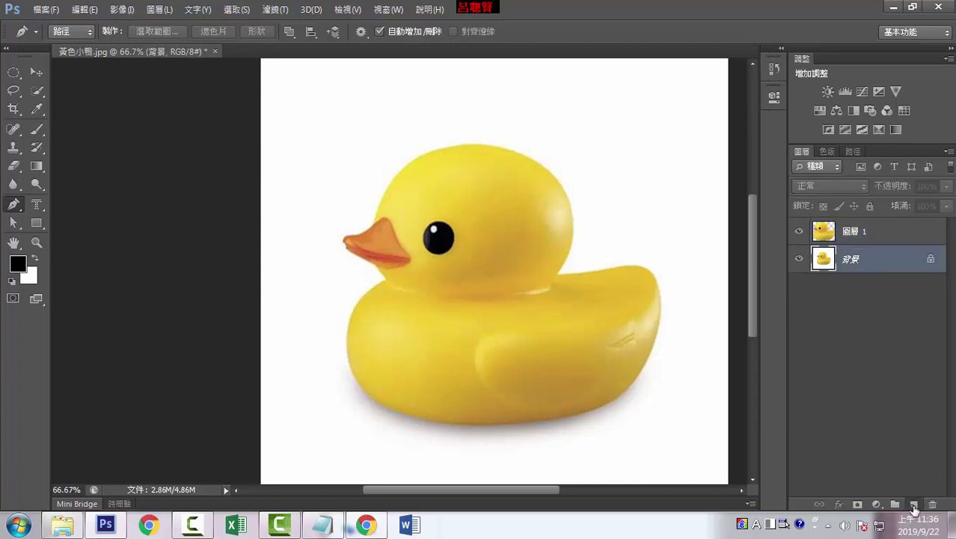
click(914, 504)
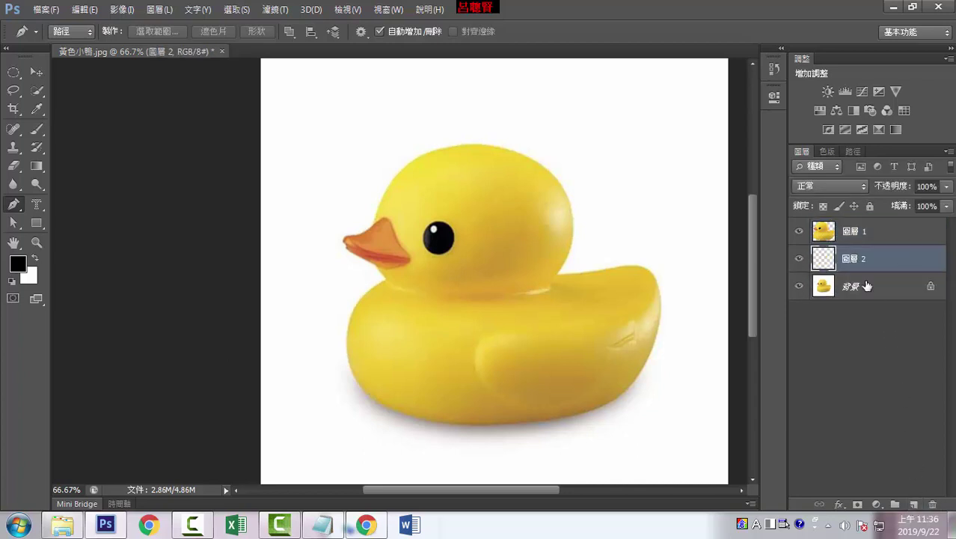
click(18, 264)
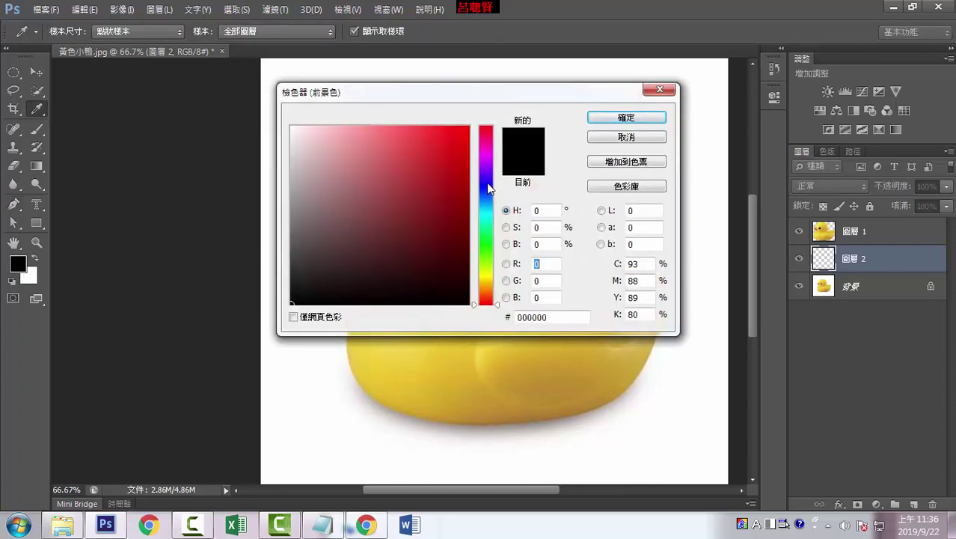
click(488, 184)
click(467, 131)
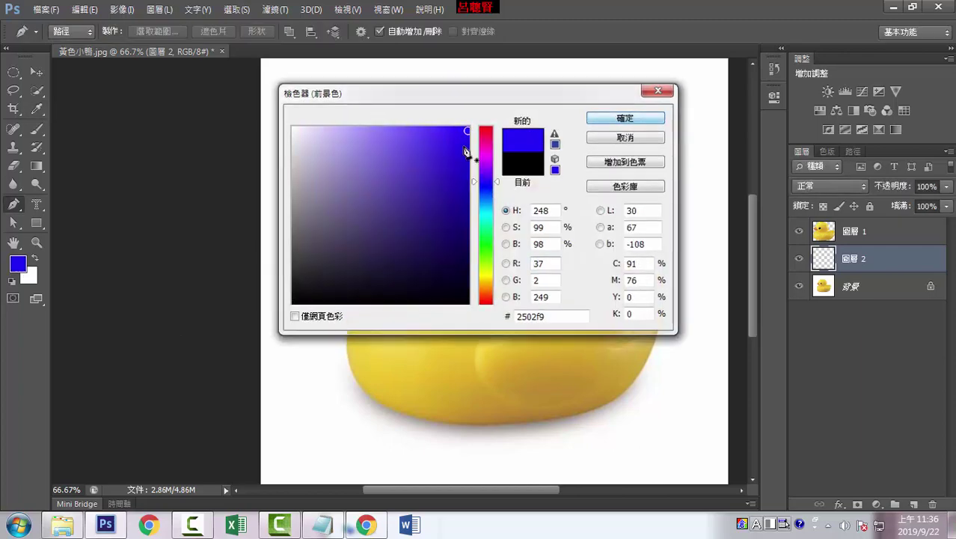
key(Return)
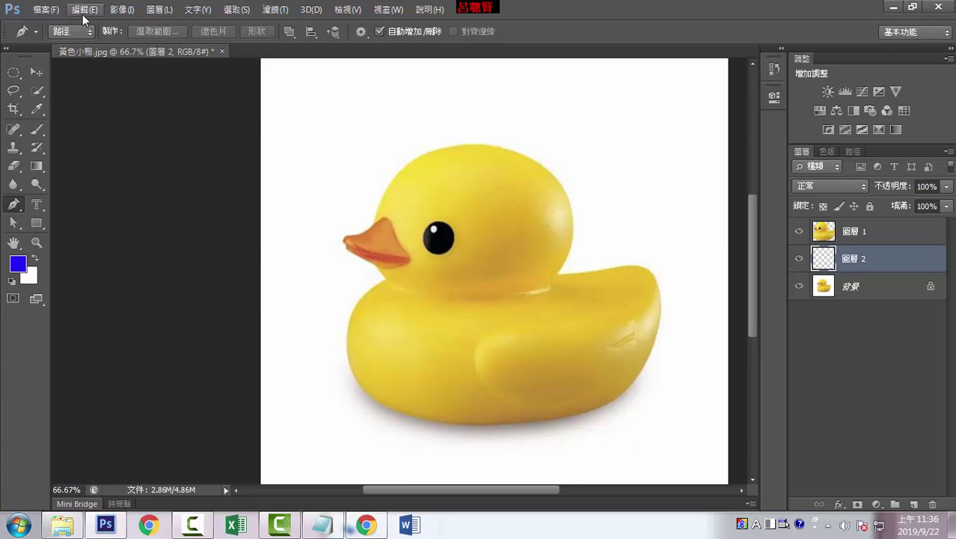
- Fill the new layer with the blue foreground colour and zoom in on the cutout edge
click(84, 9)
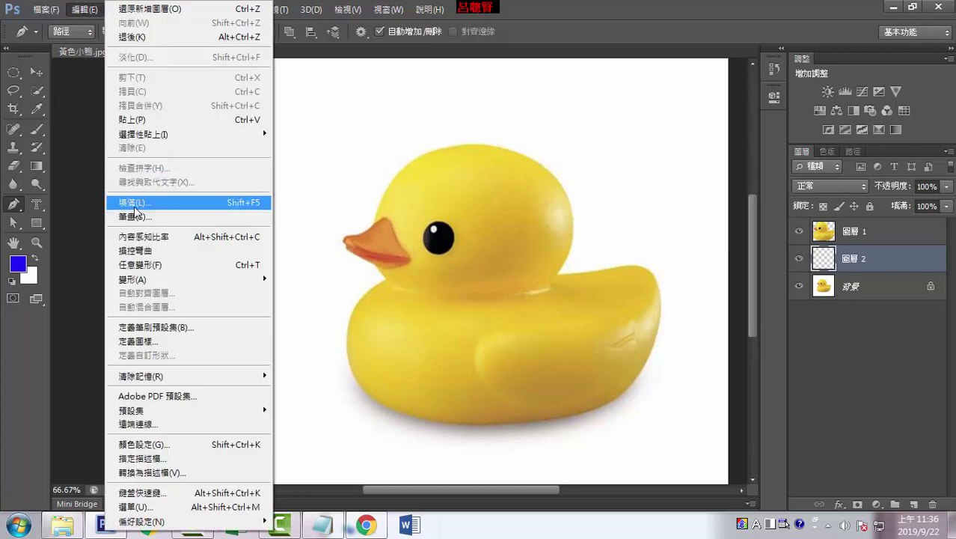
click(134, 208)
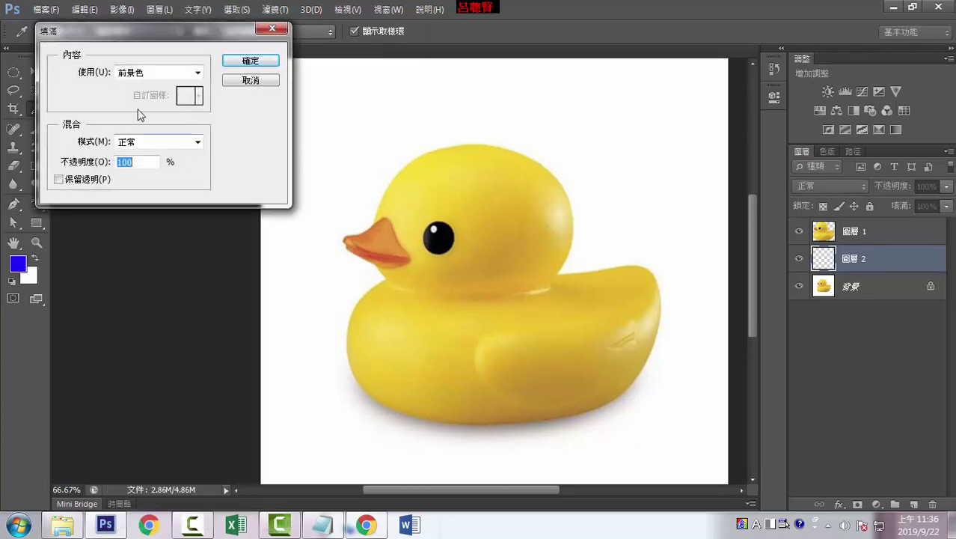
click(250, 60)
key(p)
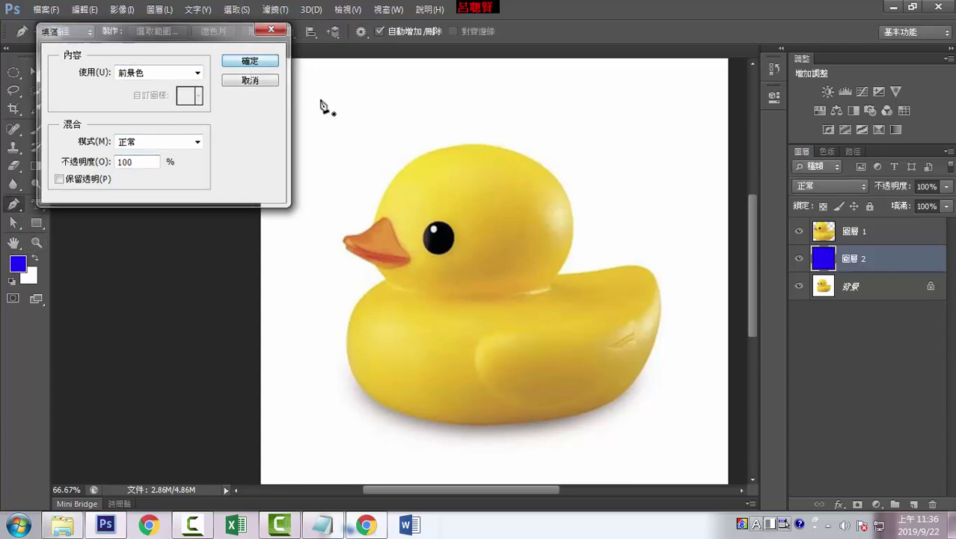
key(ctrl+plus)
key(ctrl+plus)
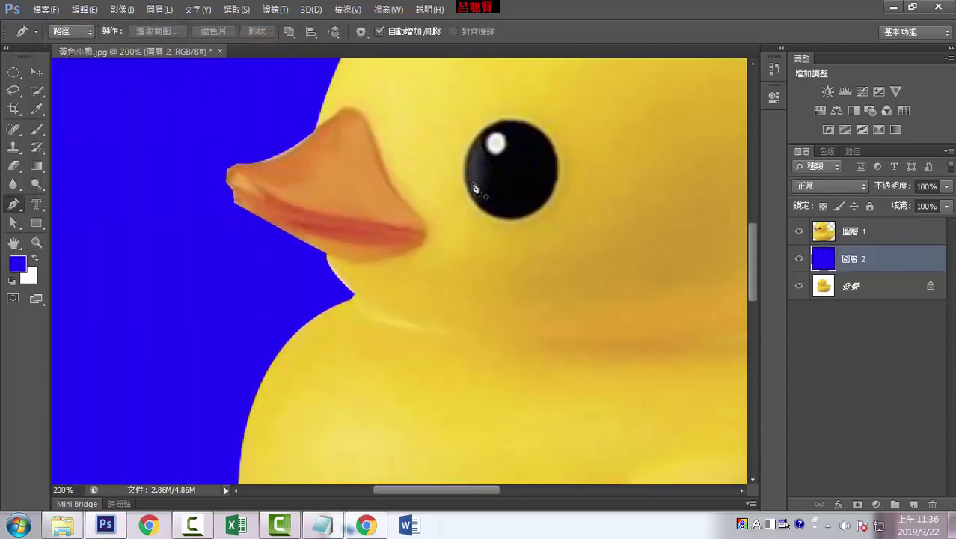
drag(600, 223, 448, 214)
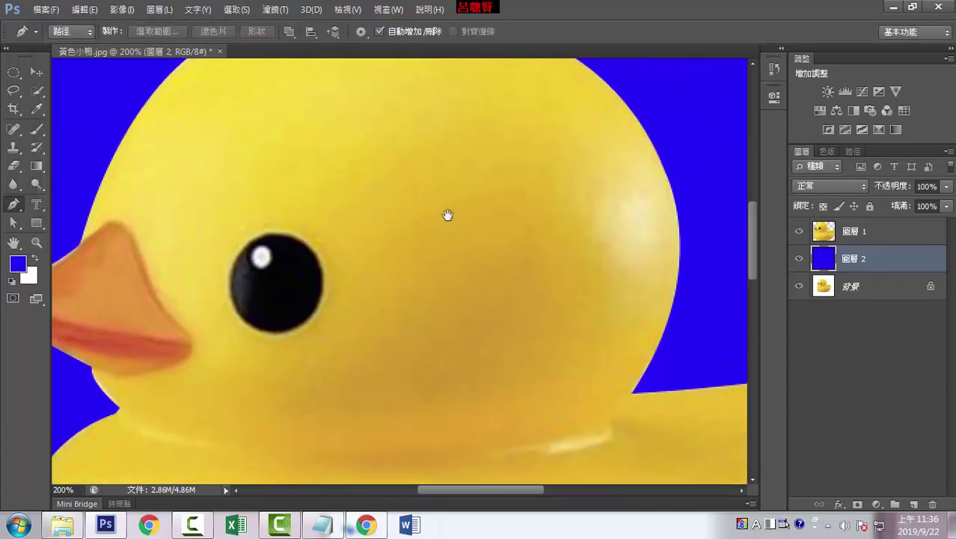